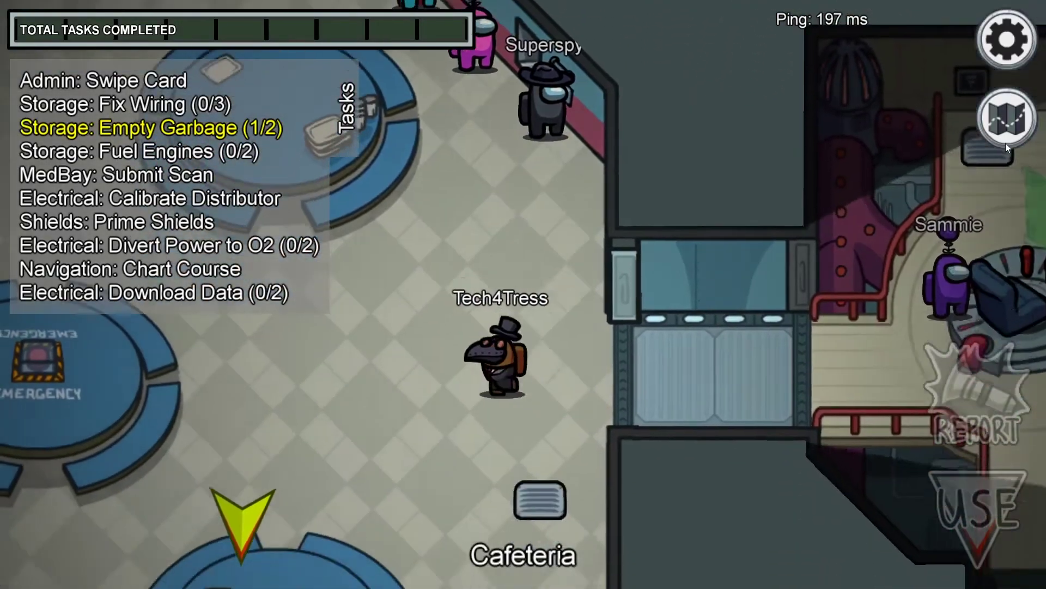
Check the ship map and walk down into Storage to the wiring panel
left_click(1006, 140)
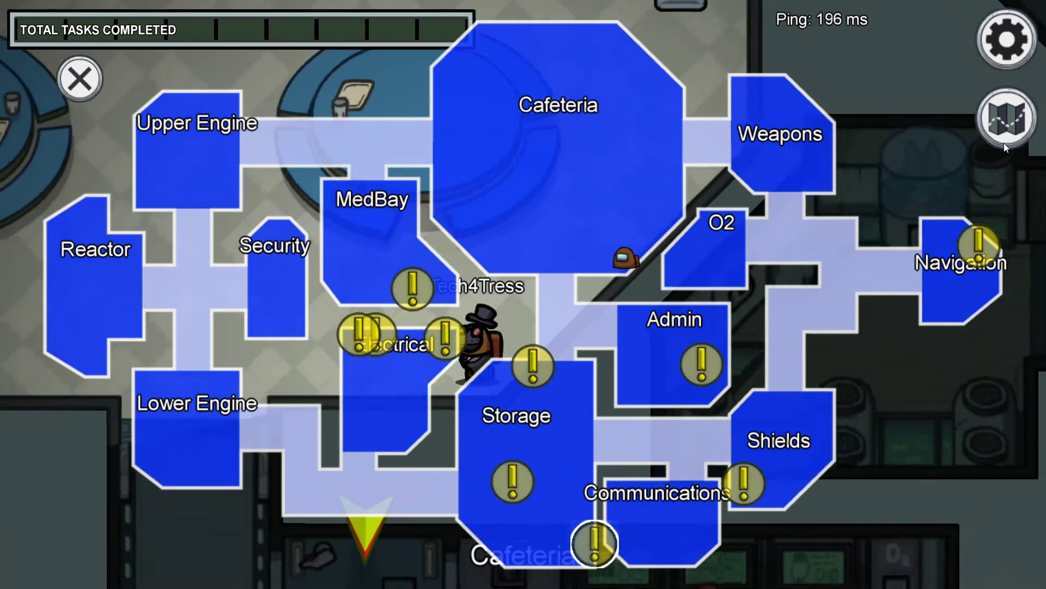
left_click(1003, 143)
key("s")
left_click(1003, 145)
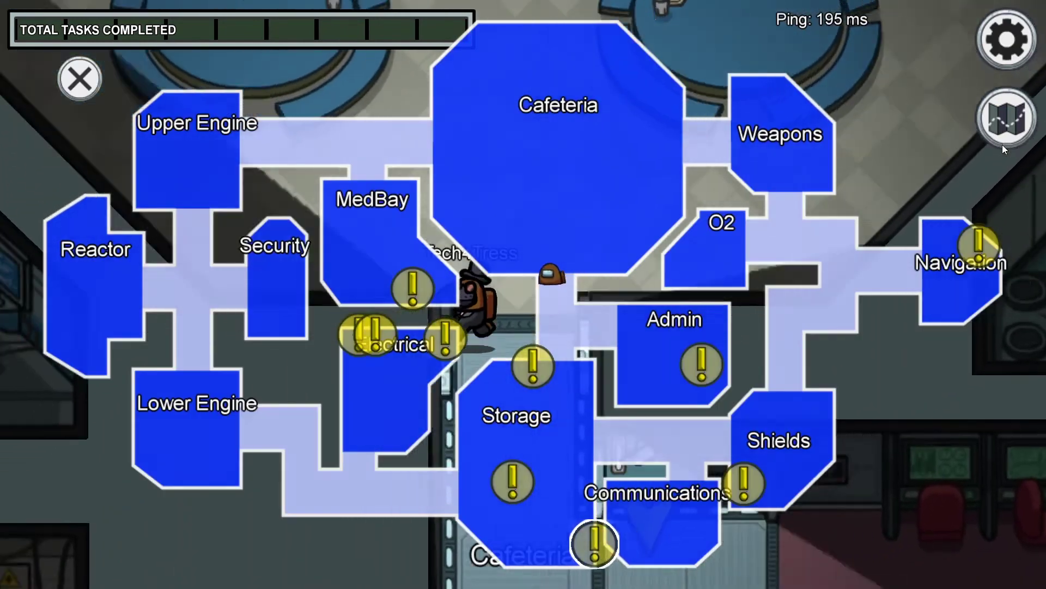
left_click(1002, 145)
key("s")
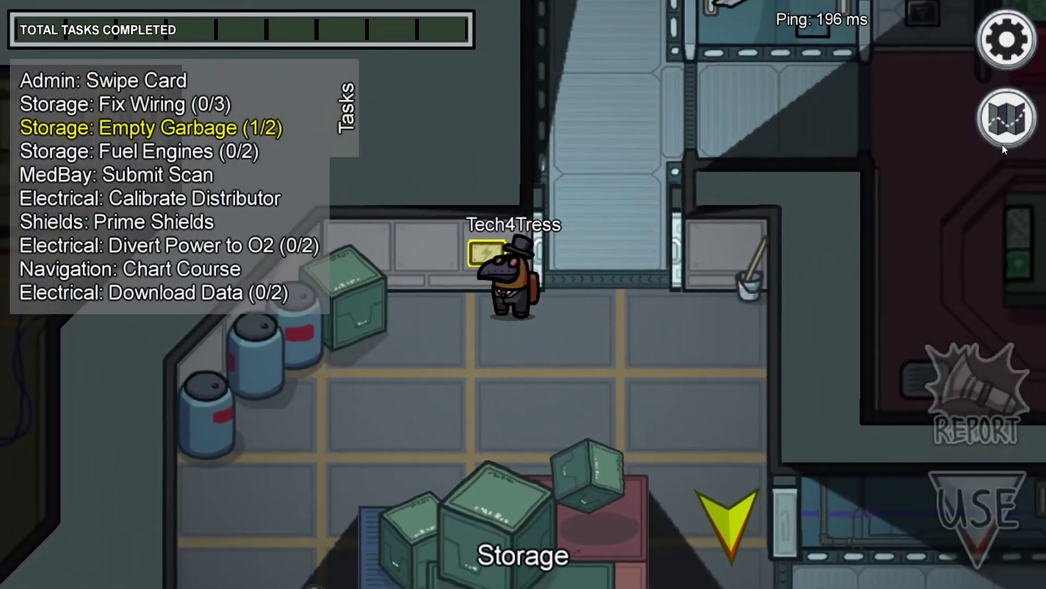
Complete the Storage wiring by connecting the yellow, blue, magenta and red wires
key("e")
left_click_drag(319, 452, 697, 351)
left_click_drag(334, 250, 698, 251)
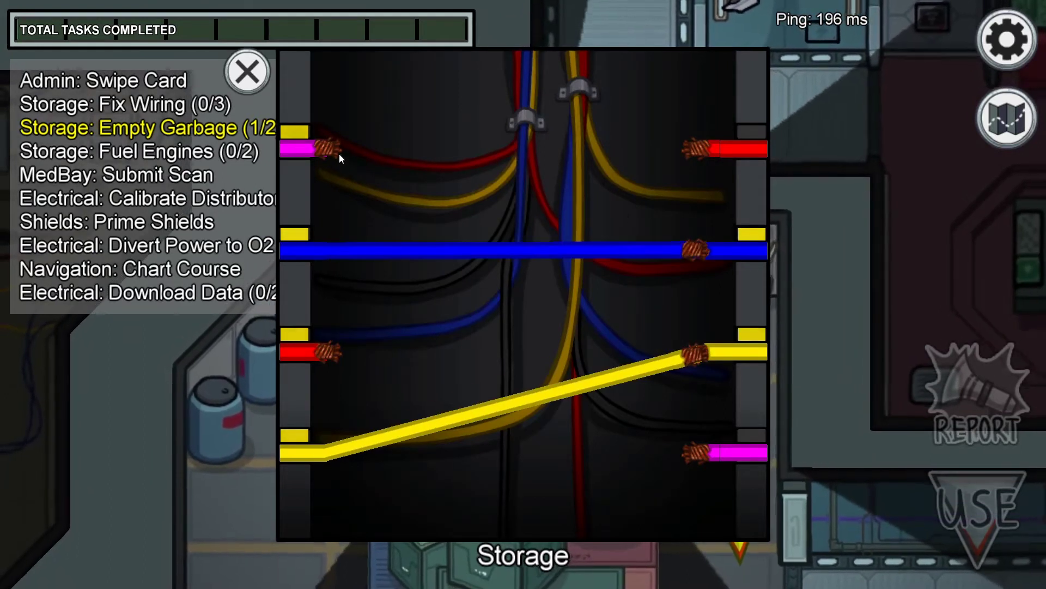
left_click_drag(335, 150, 701, 438)
left_click_drag(333, 351, 683, 189)
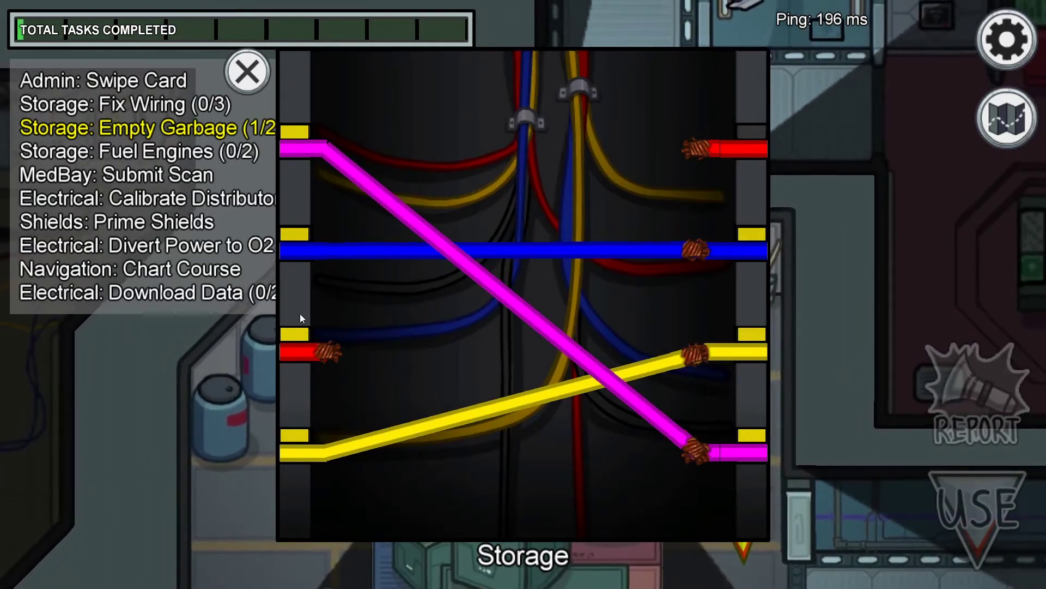
left_click_drag(333, 351, 694, 153)
Walk to the garbage chute and pull the lever to empty the garbage
key("s")
key("d")
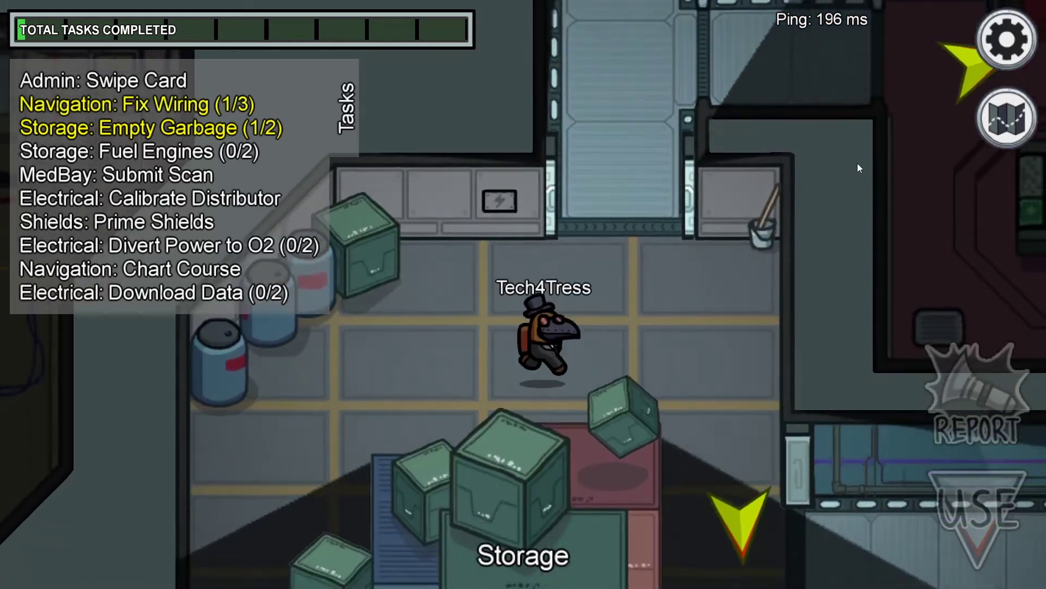
key("s")
key("d")
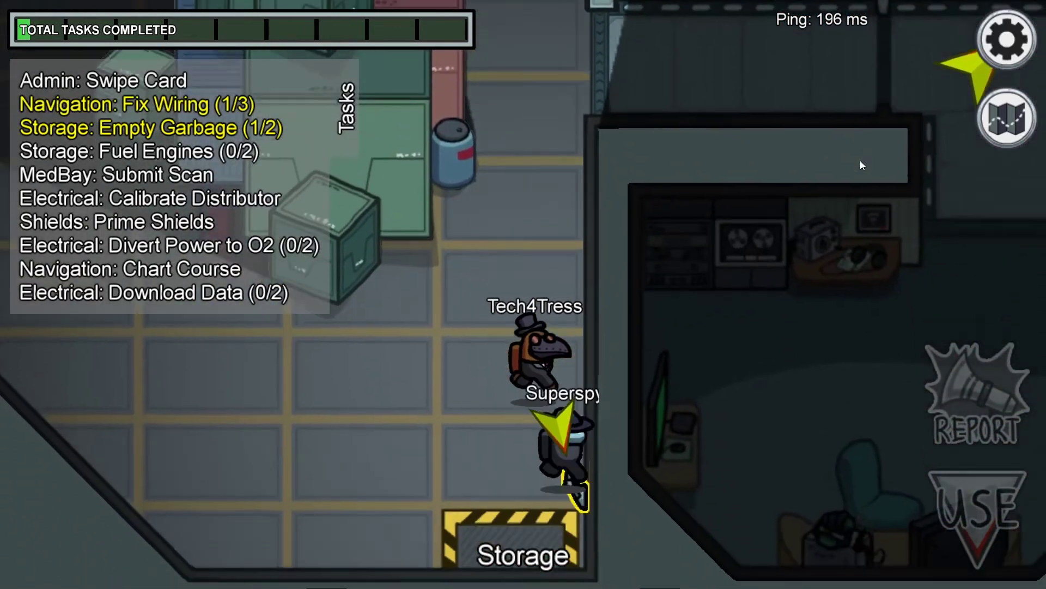
key("e")
left_click_drag(693, 238, 697, 322)
Walk right through Shields and up the corridor to the Navigation wiring panel
key("d")
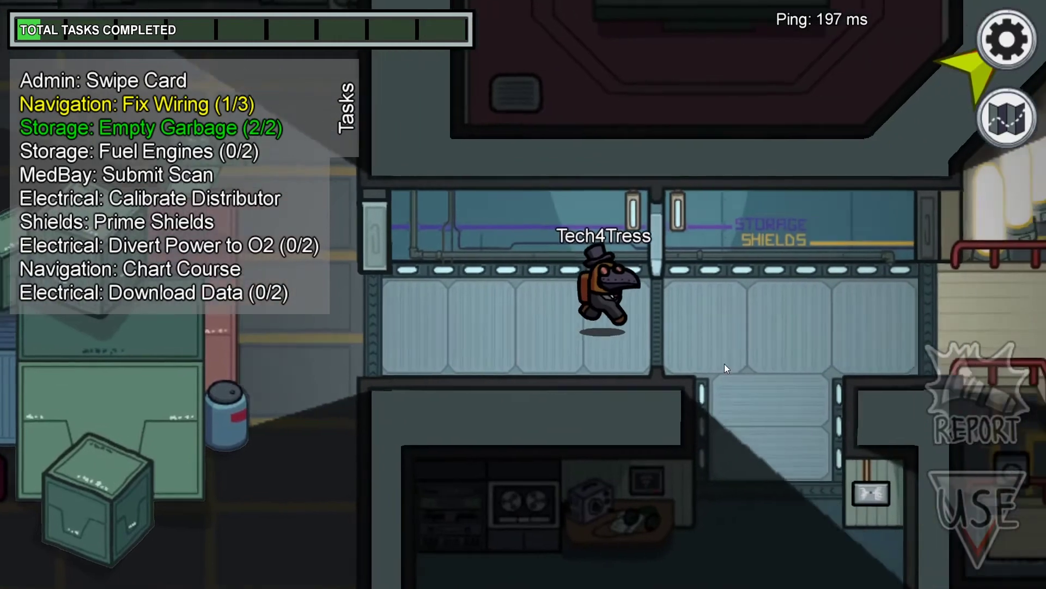
key("d")
key("w")
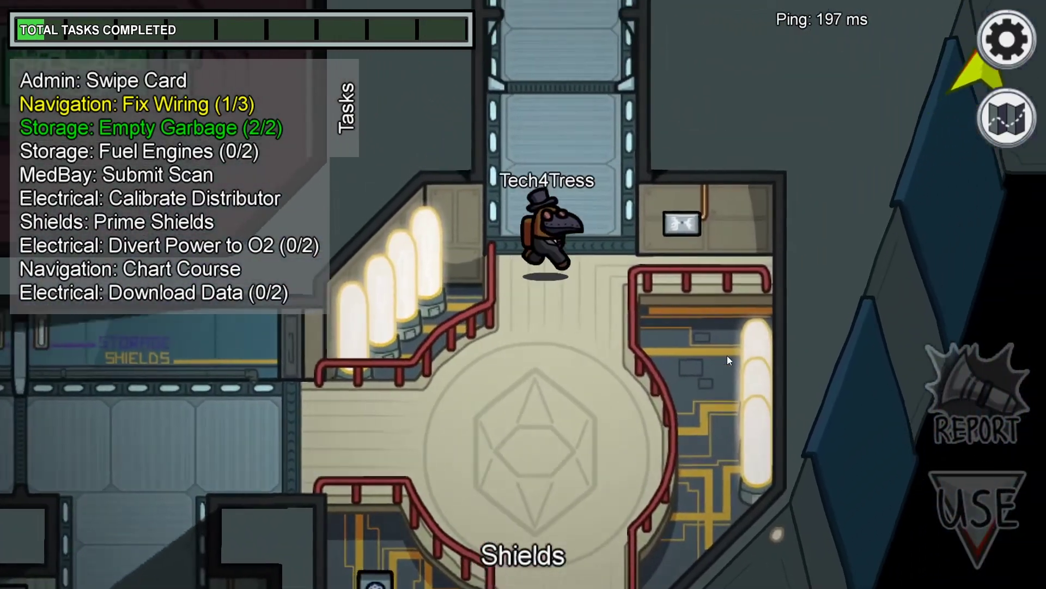
key("w")
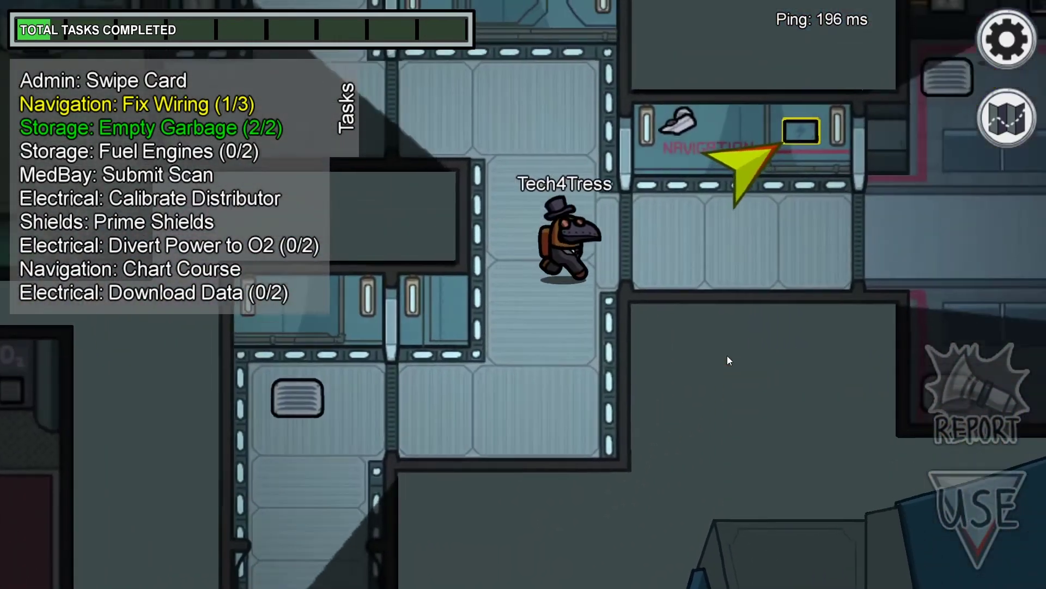
key("d")
key("d")
Complete the Navigation wiring by connecting the yellow, blue, red and pink wires
key("e")
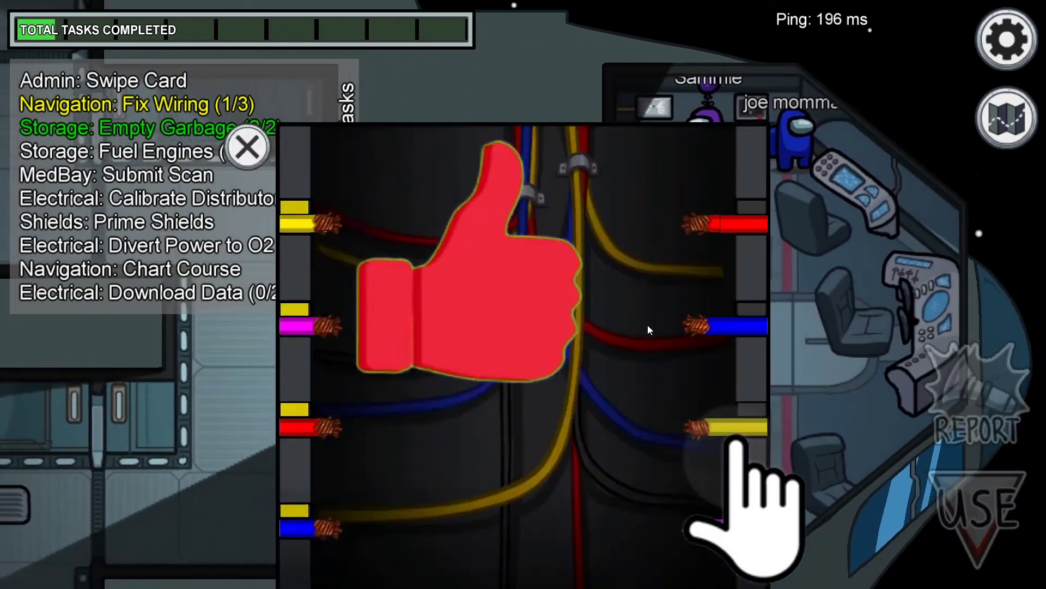
left_click_drag(321, 147, 720, 351)
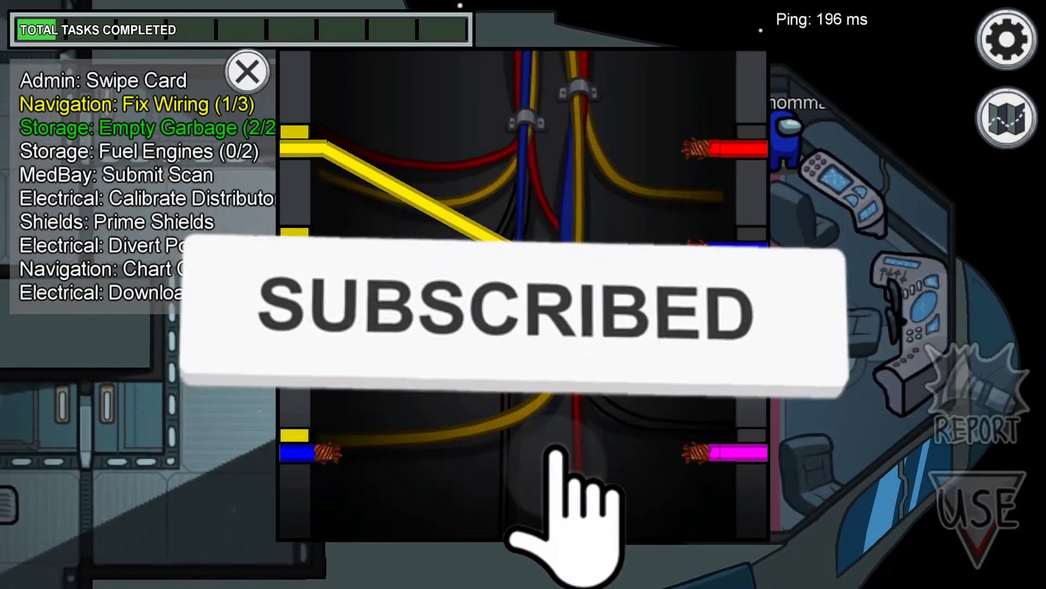
left_click_drag(321, 453, 695, 251)
left_click_drag(324, 352, 695, 147)
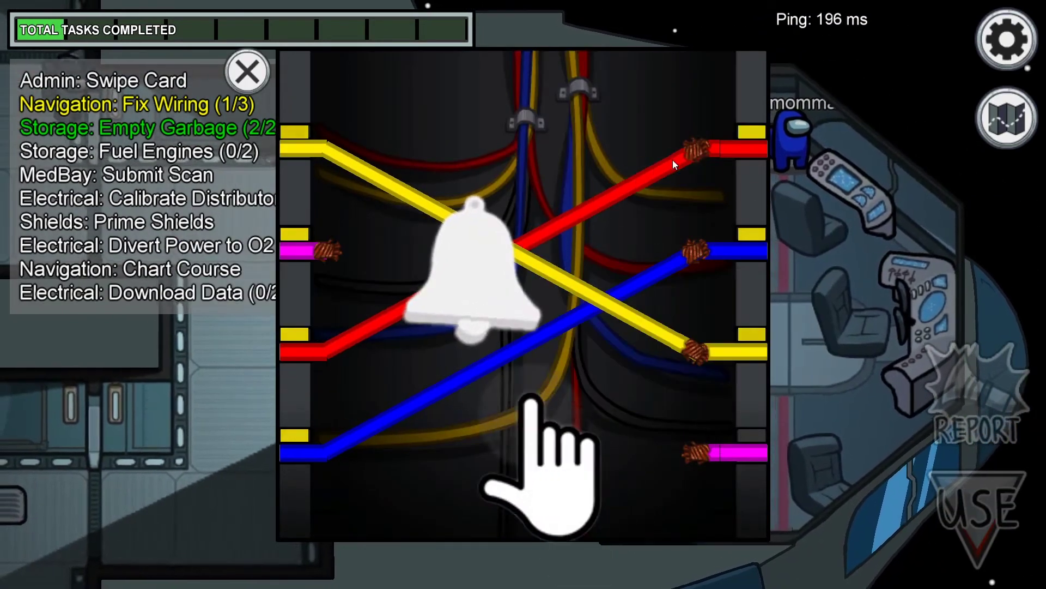
left_click_drag(344, 264, 697, 453)
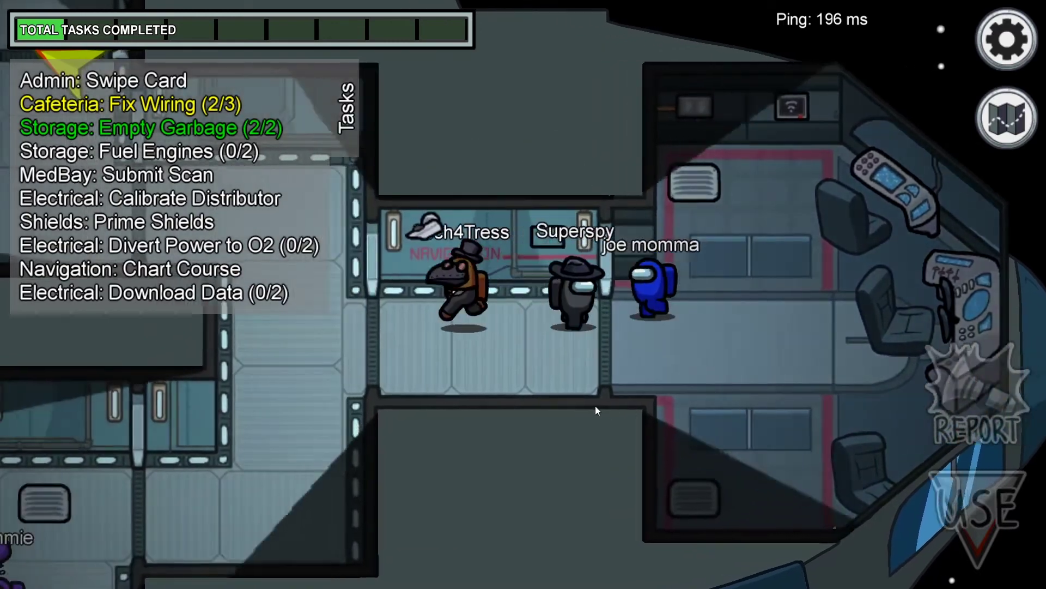
Walk up into Cafeteria and connect the yellow wire on its wiring panel
key("w")
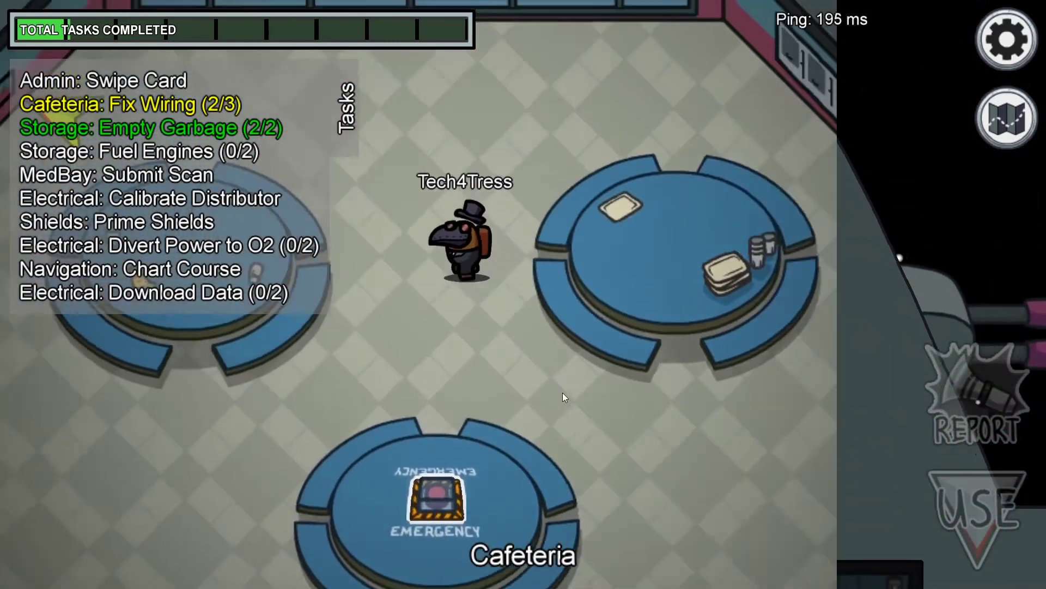
key("a")
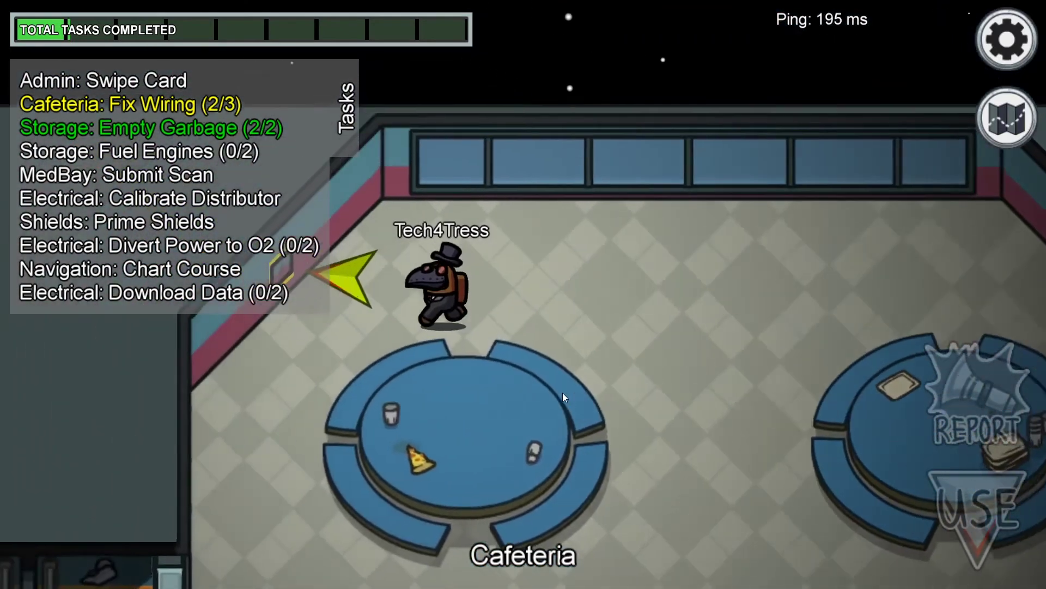
key("e")
left_click_drag(347, 253, 662, 362)
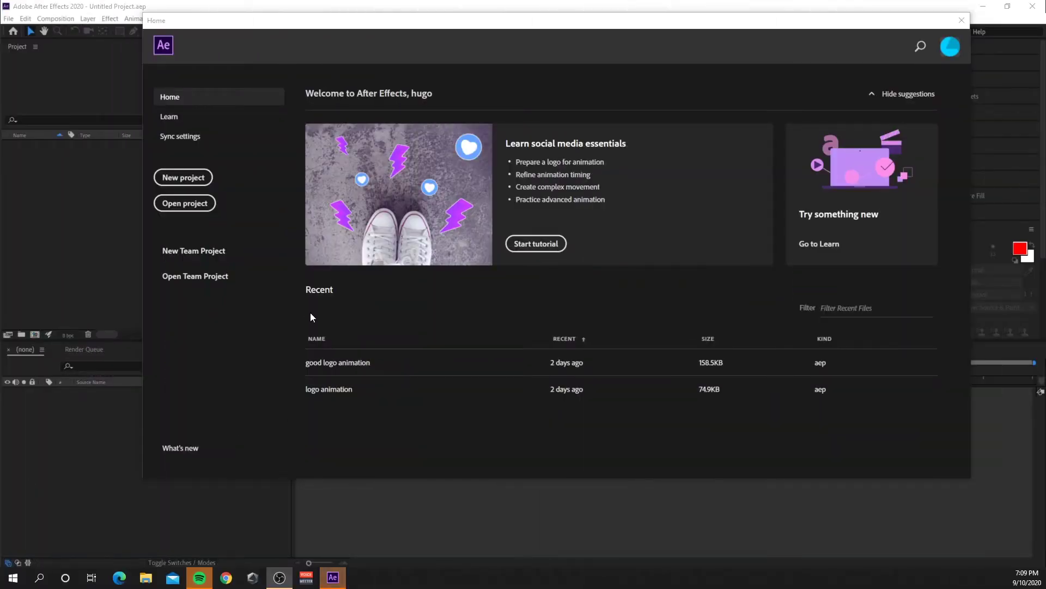
Start a new empty Untitled Project from the After Effects Home screen
left_click(195, 179)
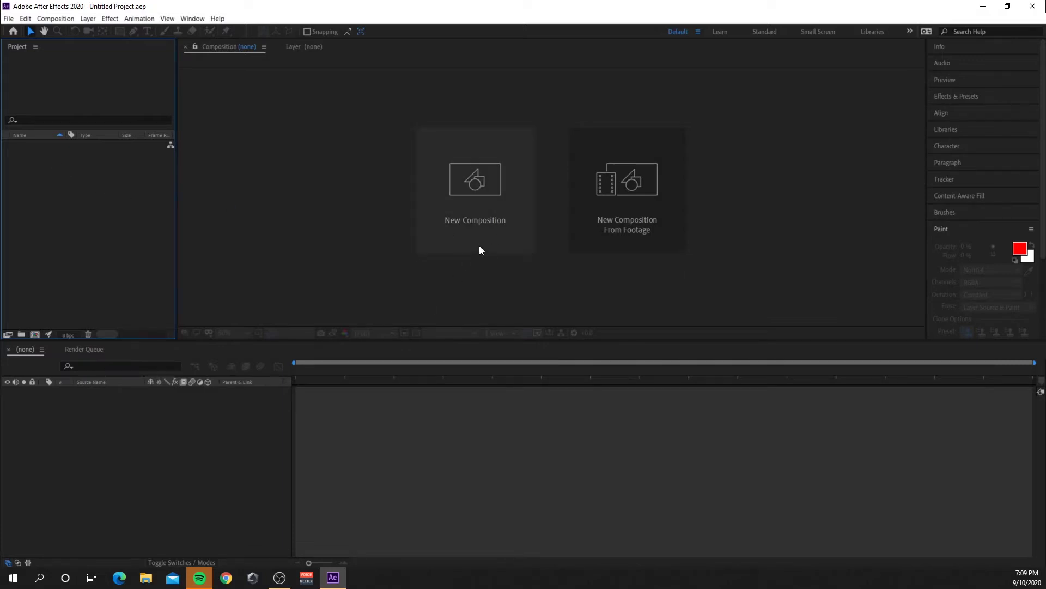
Create an HDTV 1080 29.97 fps composition named 'Green Scape Logo Animation'
left_click(486, 220)
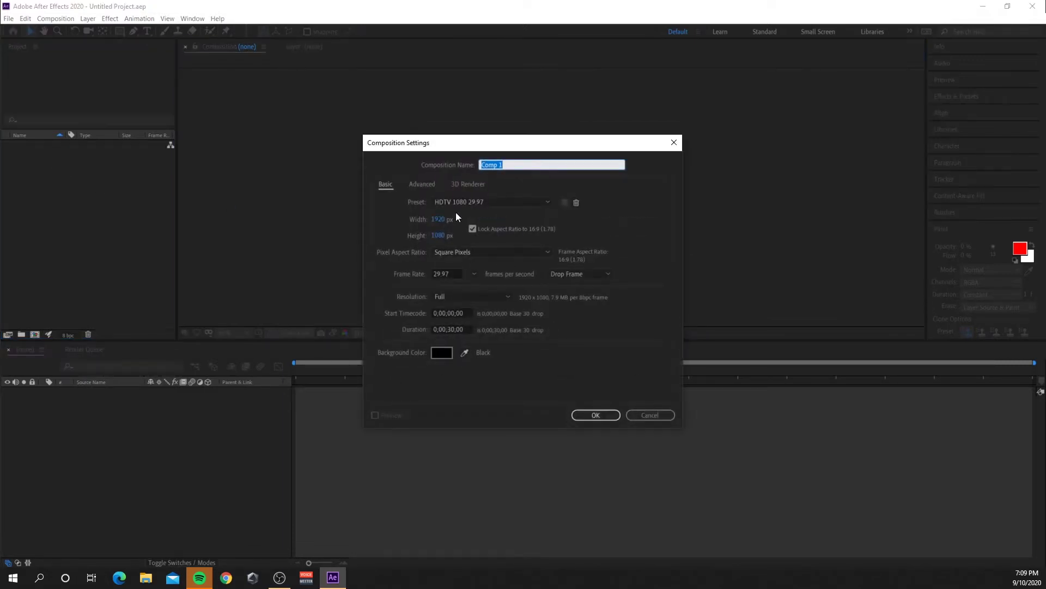
key("BackSpace")
type("Green Scape Logo Animation")
left_click(600, 415)
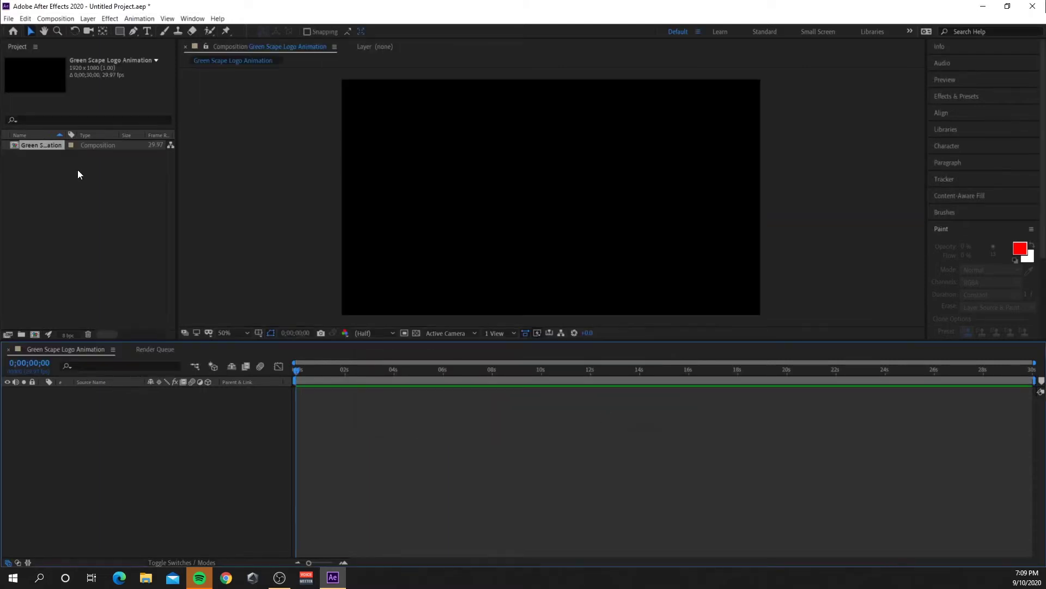
double_click(77, 196)
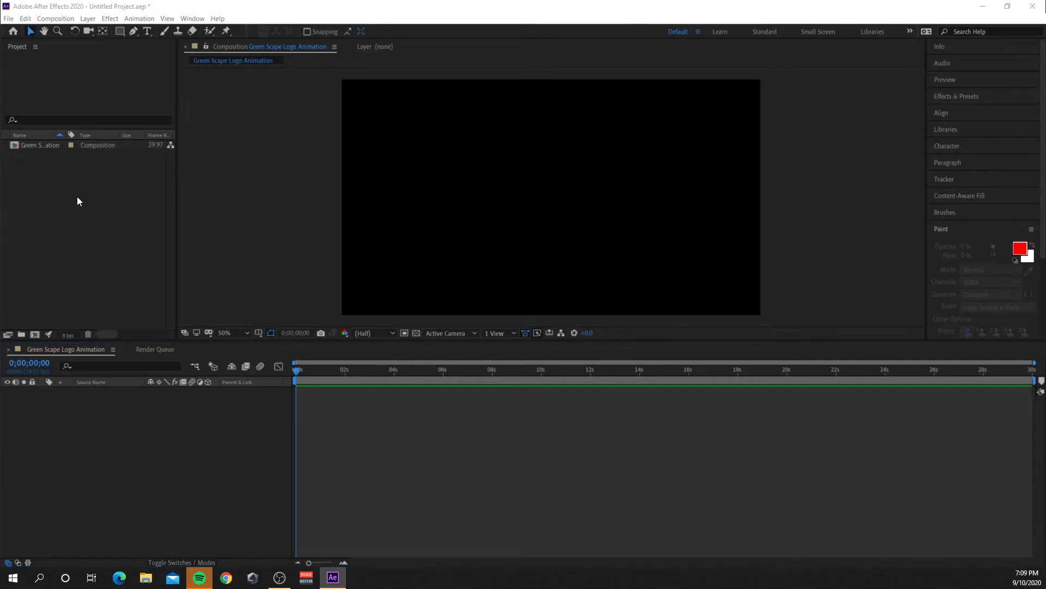
From the youtube channel folder, import the leaf clipart PNG and Green scape.png together
scroll(62, 216, "down", 1)
scroll(217, 222, "down", 1)
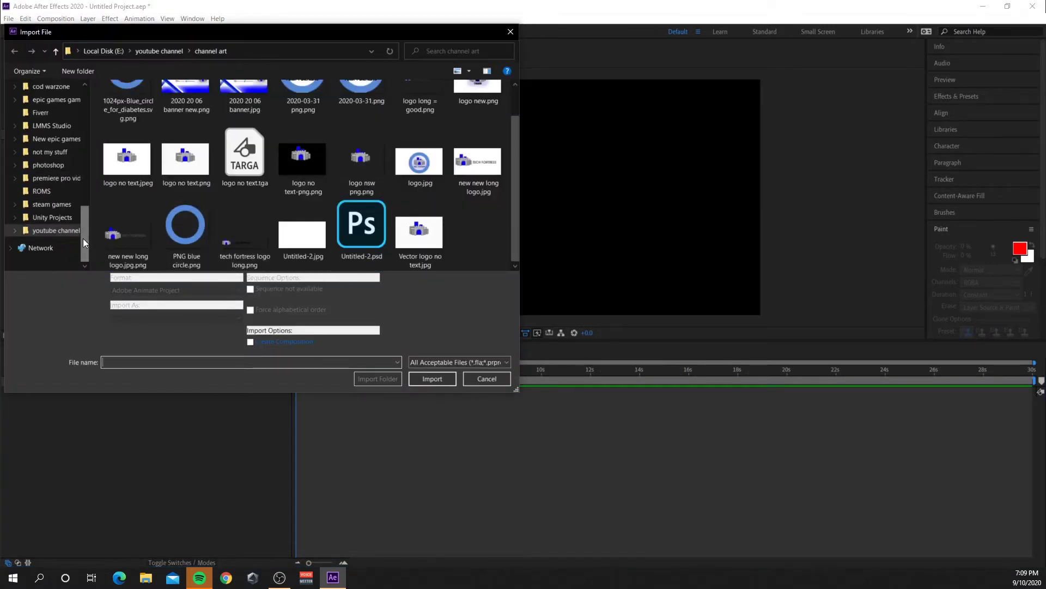
left_click(58, 232)
scroll(319, 206, "down", 2)
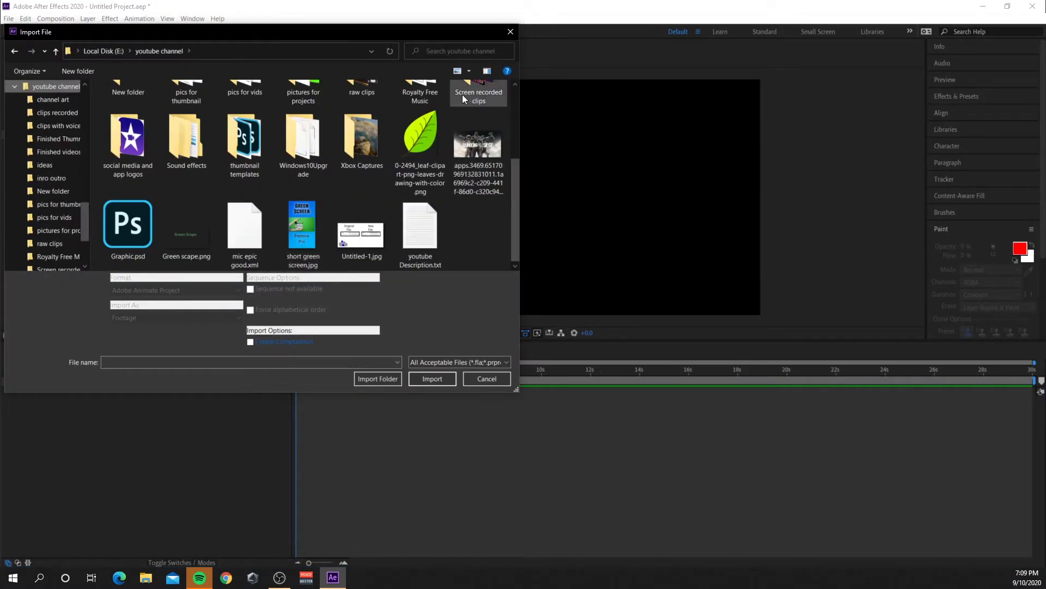
left_click(411, 124)
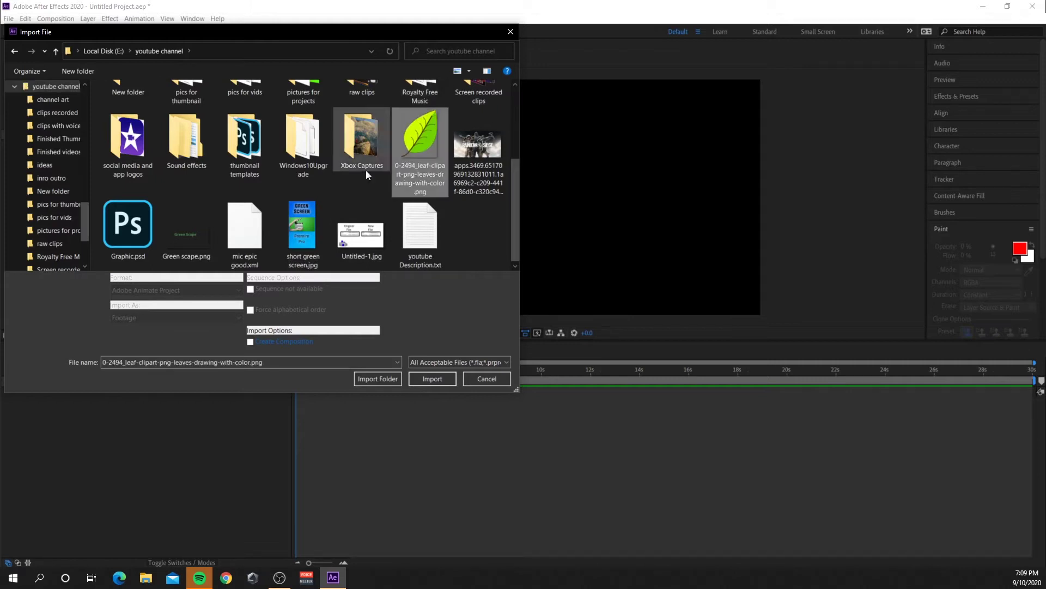
left_click(188, 227, "ctrl")
scroll(395, 195, "up", 3)
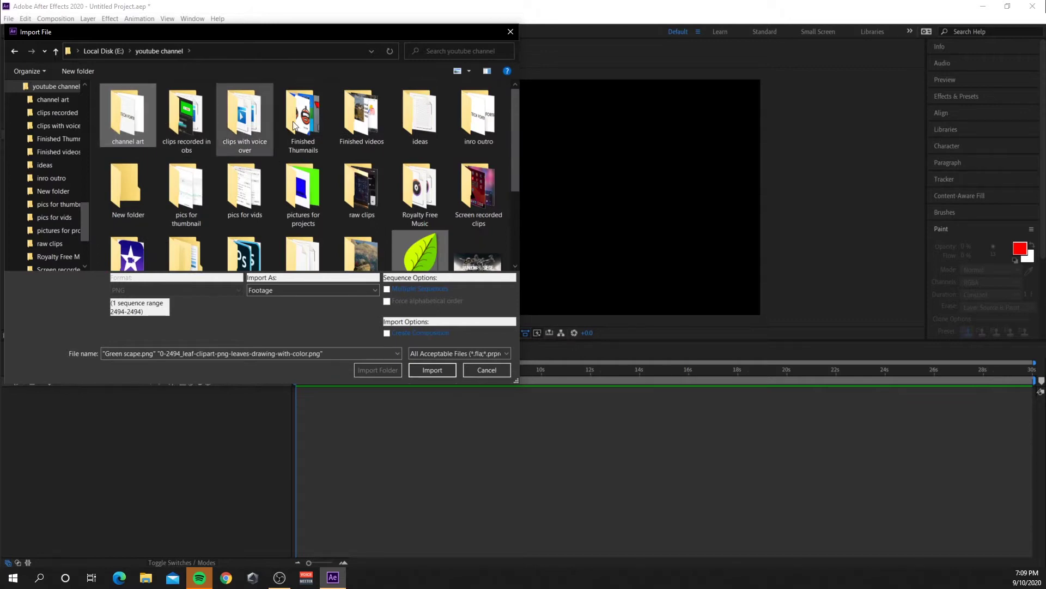
key("Return")
Preview the leaf PNG and Untitled-2.jpg in the Project panel
left_click(35, 155)
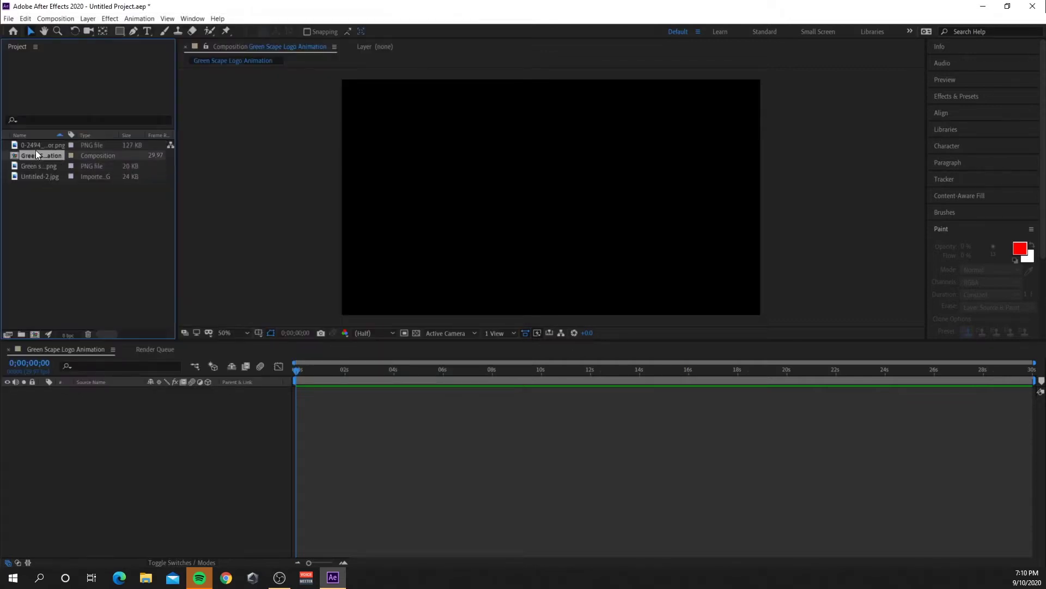
left_click(37, 144)
left_click(37, 155)
left_click(37, 144)
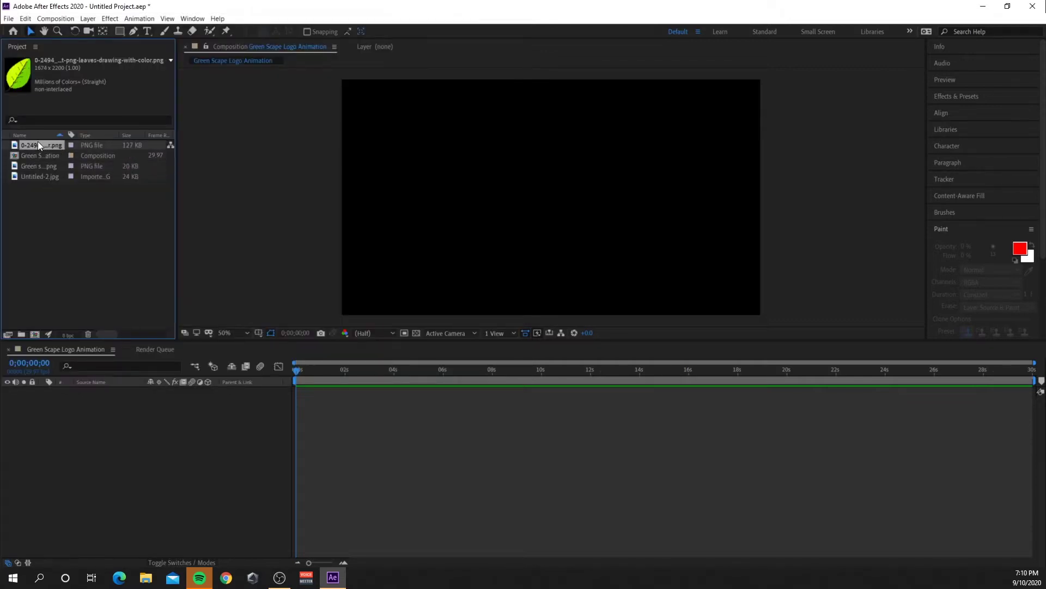
left_click(35, 156)
left_click(37, 176)
left_click(41, 167)
left_click(38, 177)
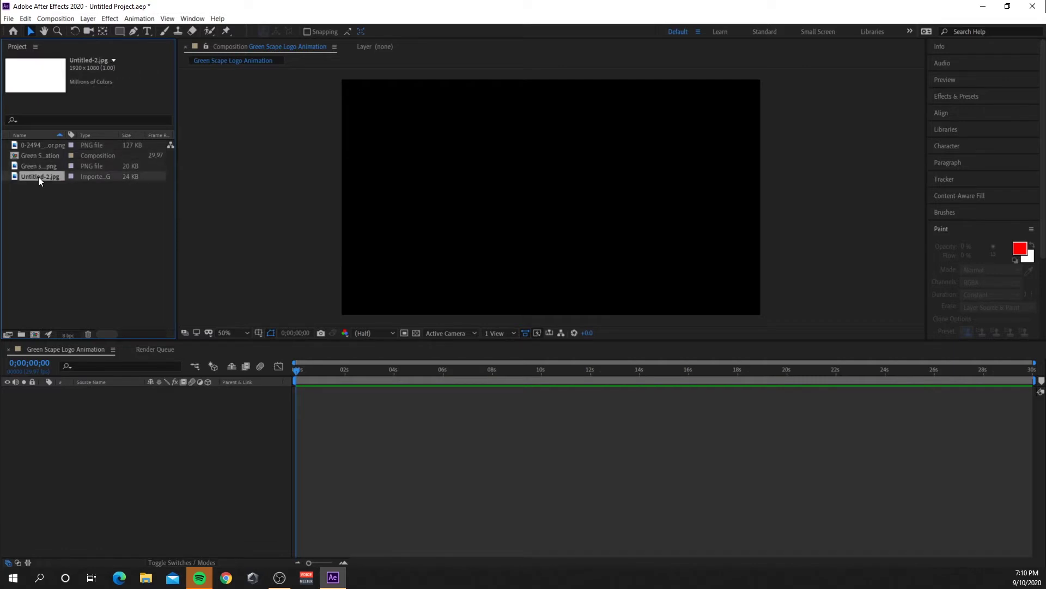
left_click(45, 145)
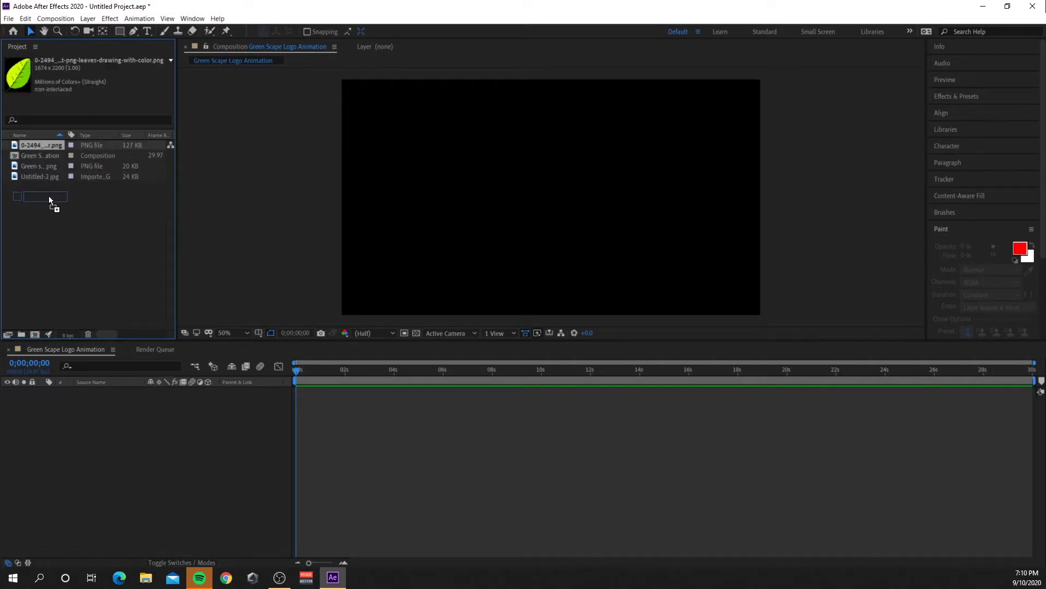
Add Untitled-2.jpg, Green scape.png and the leaf PNG as layers in the composition
left_click_drag(49, 176, 549, 199)
left_click_drag(42, 165, 551, 198)
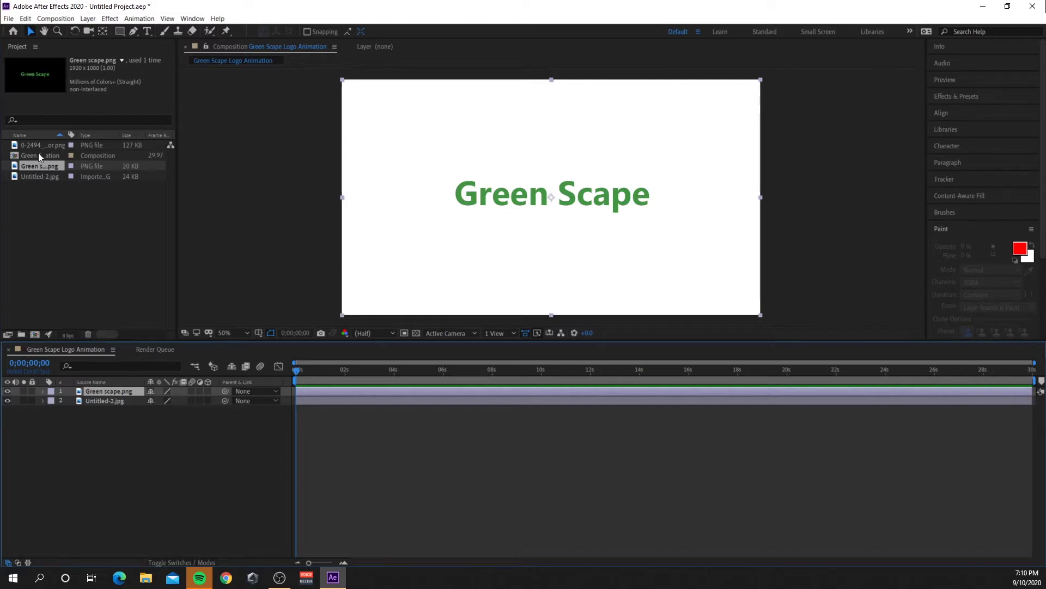
left_click_drag(34, 144, 446, 328)
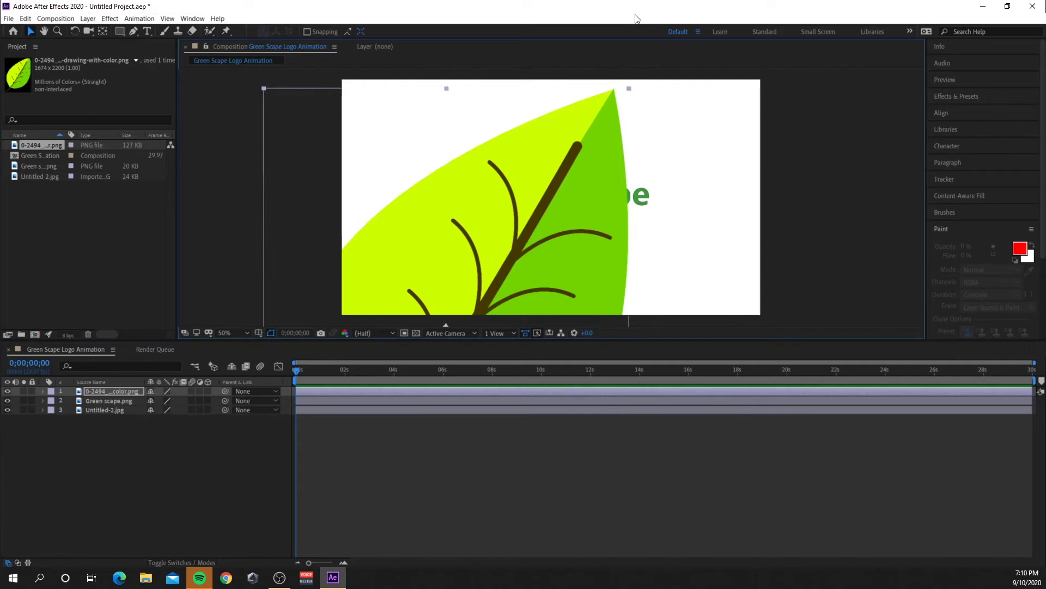
Shrink the leaf to logo size and place it just left of the Green Scape text
left_click_drag(628, 88, 436, 179)
left_click(503, 197)
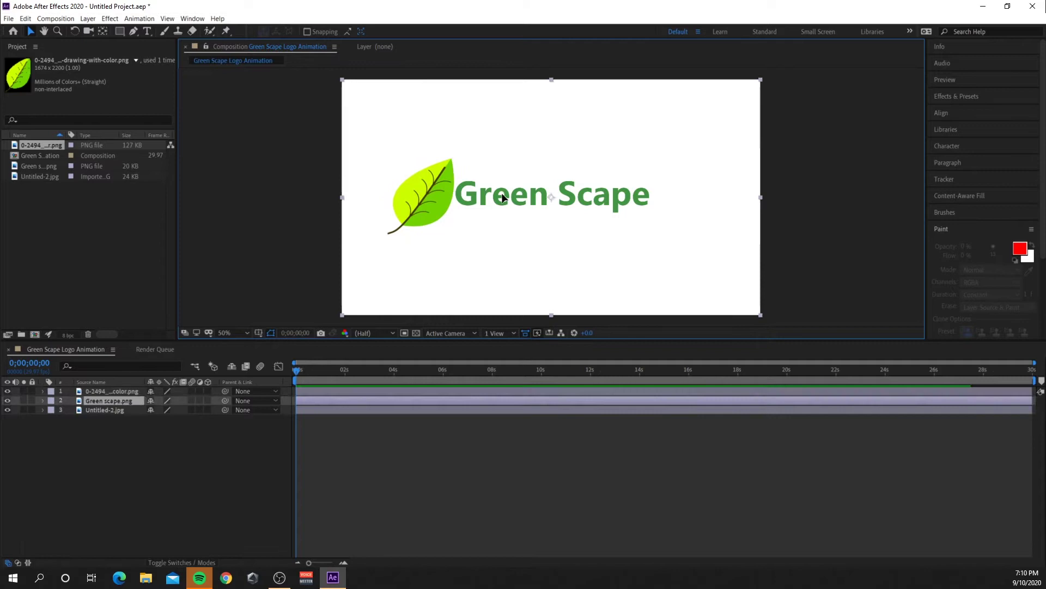
mouse_move(503, 197)
left_mouse_down()
mouse_move(532, 197)
mouse_move(495, 207)
left_mouse_up()
key("shift+Right")
key("shift+Right")
key("shift+Right")
key("shift+Right")
key("shift+Right")
key("shift+Right")
key("shift+Right")
key("shift+Right")
key("shift+Right")
key("shift+Right")
key("shift+Right")
key("shift+Right")
key("shift+Right")
key("shift+Right")
key("shift+Right")
key("shift+Right")
key("shift+Right")
key("shift+Right")
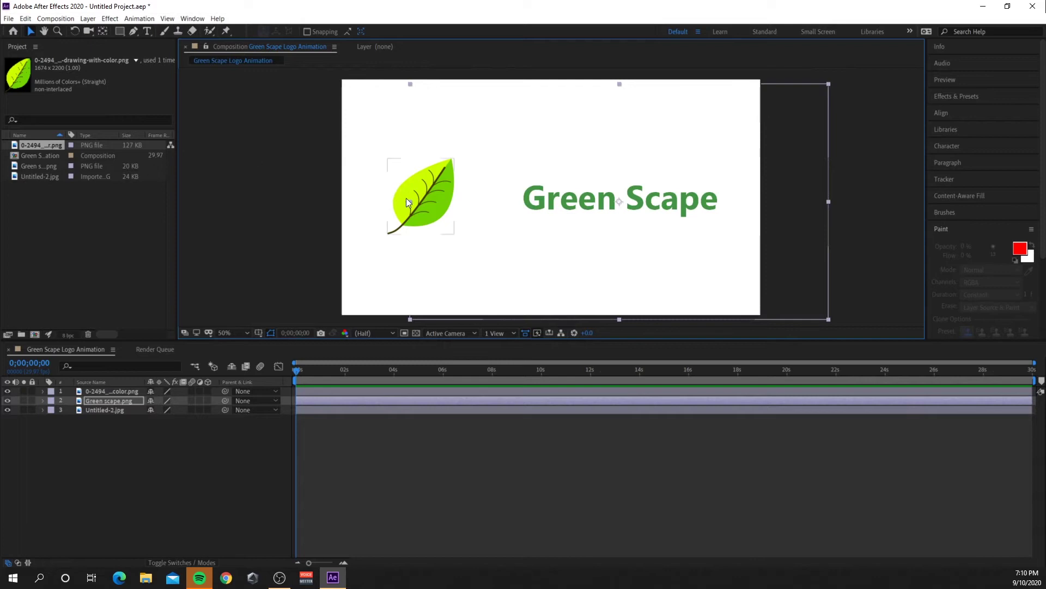
mouse_move(400, 196)
left_mouse_down()
mouse_move(388, 180)
mouse_move(413, 192)
left_mouse_up()
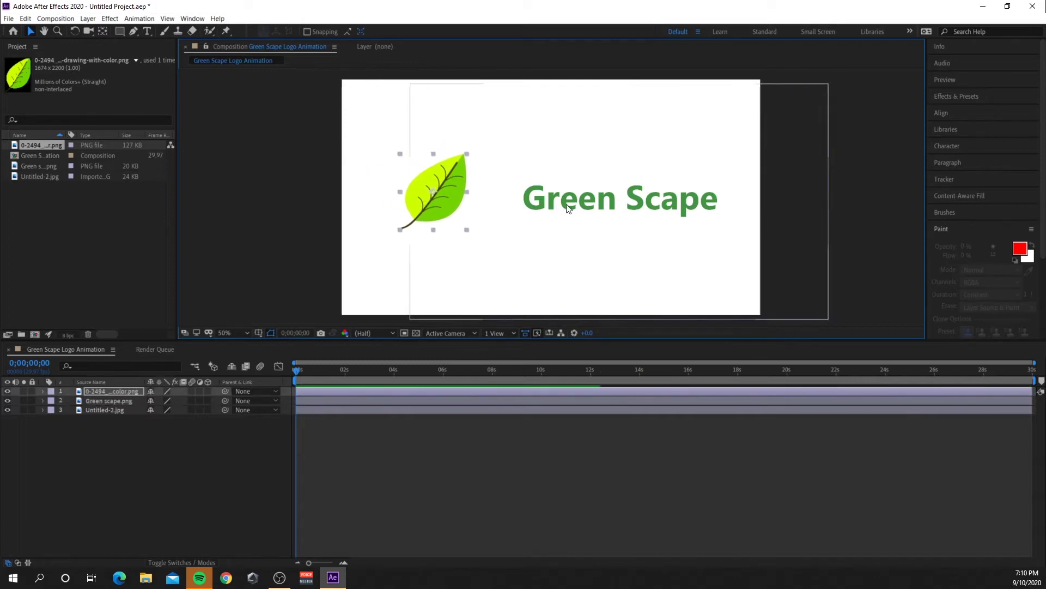
left_click_drag(548, 197, 510, 190)
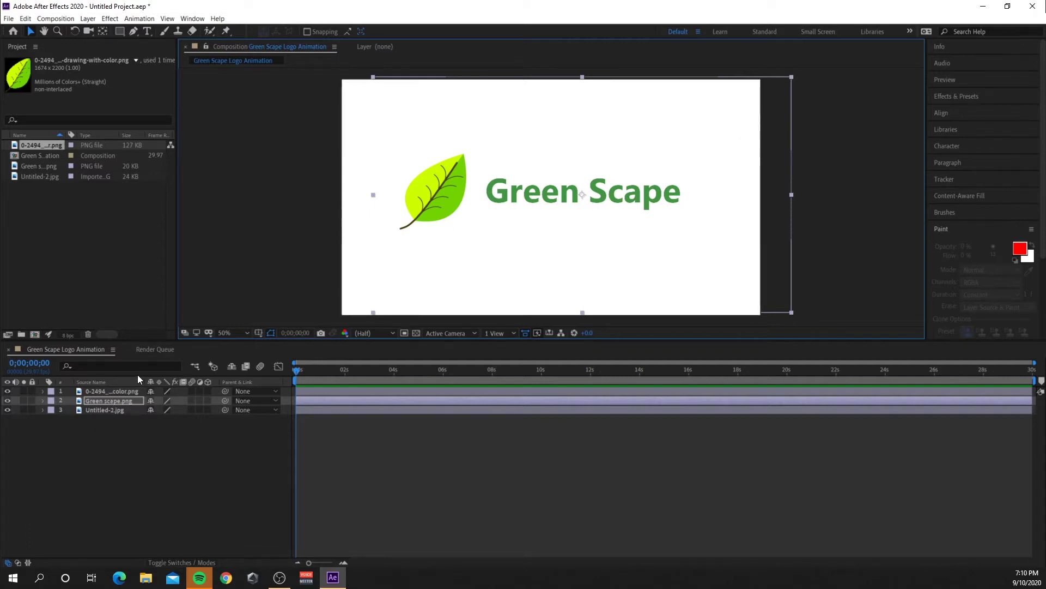
Rename the leaf layer to 'Leaf'
left_click(233, 260)
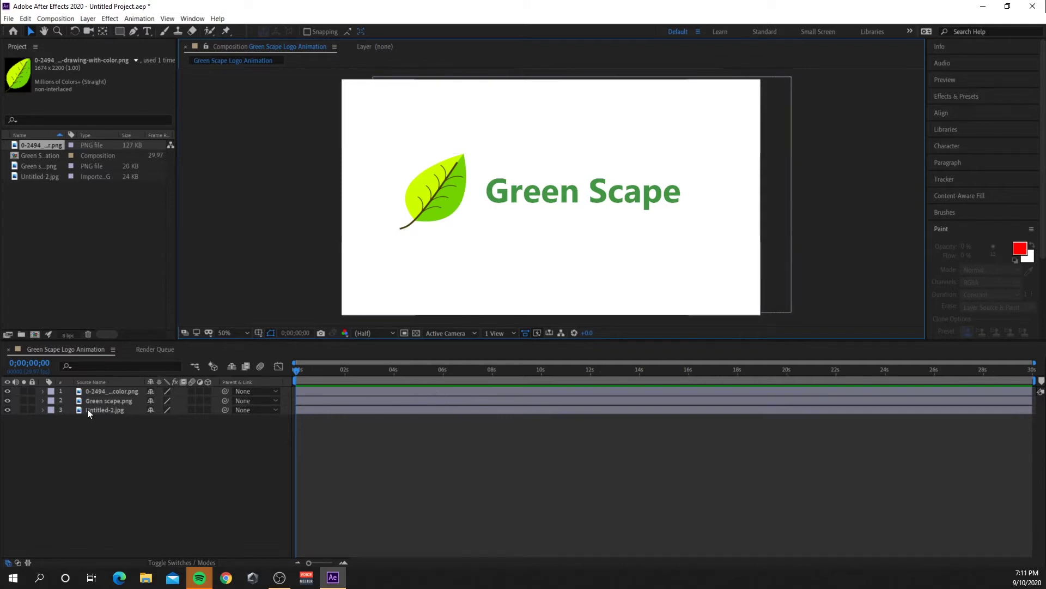
double_click(117, 392)
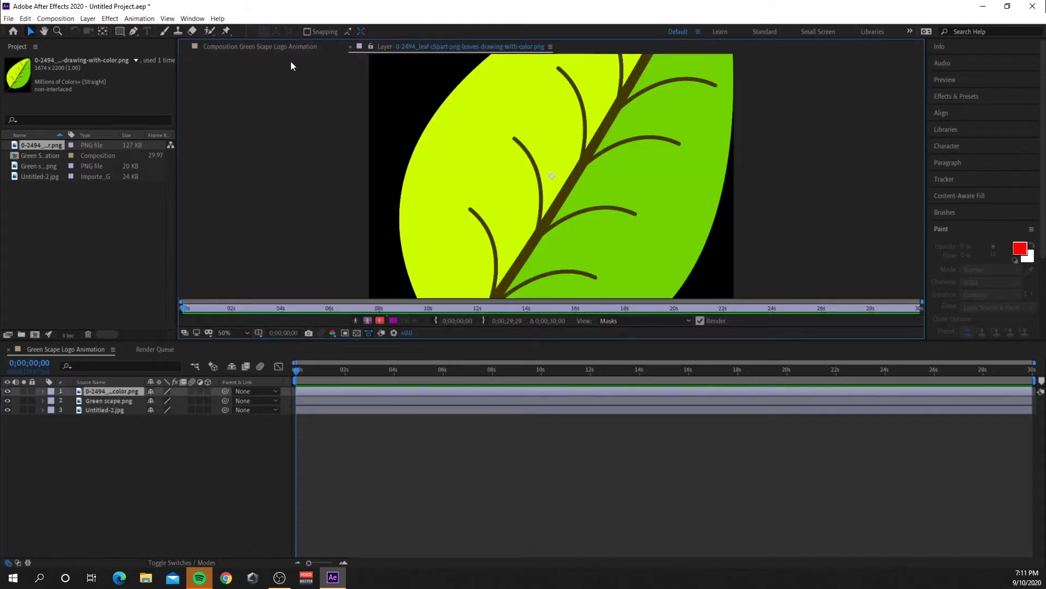
left_click(272, 47)
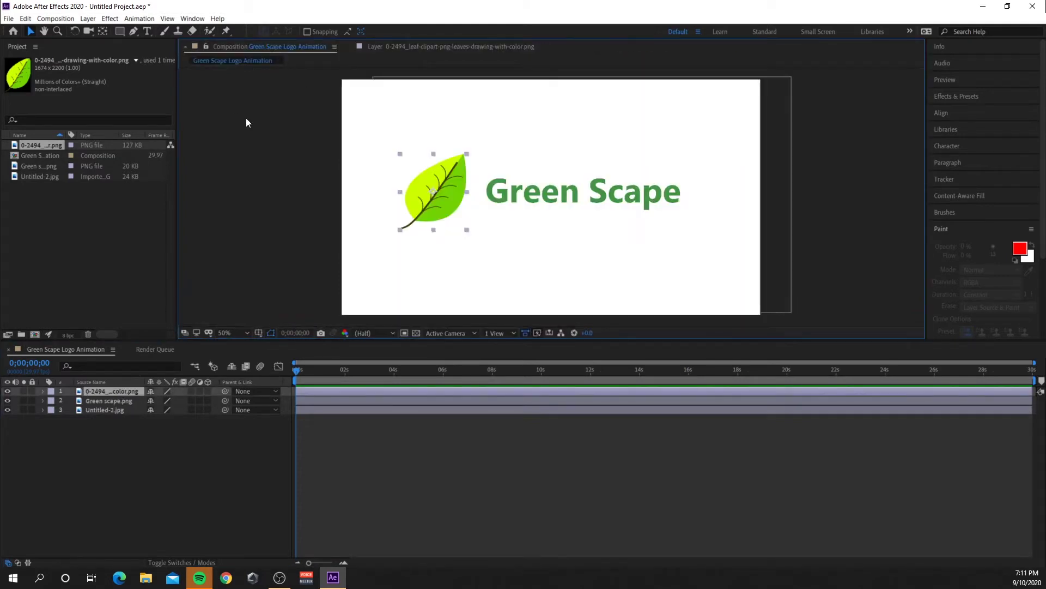
right_click(96, 392)
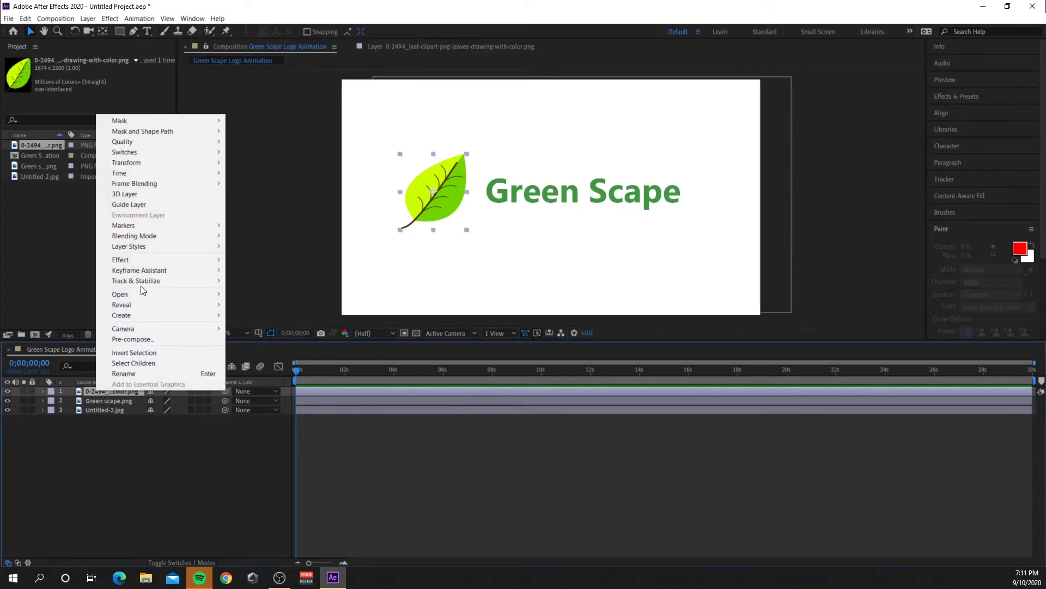
left_click(124, 373)
type("Leaf")
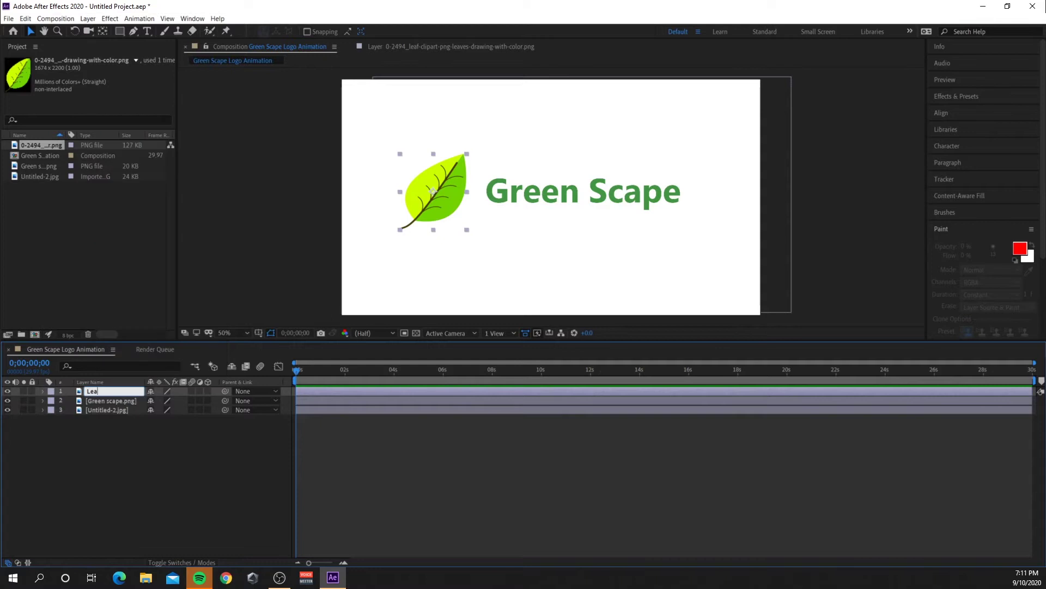
Start renaming the white background layer and clear its old name
left_click(102, 436)
right_click(107, 410)
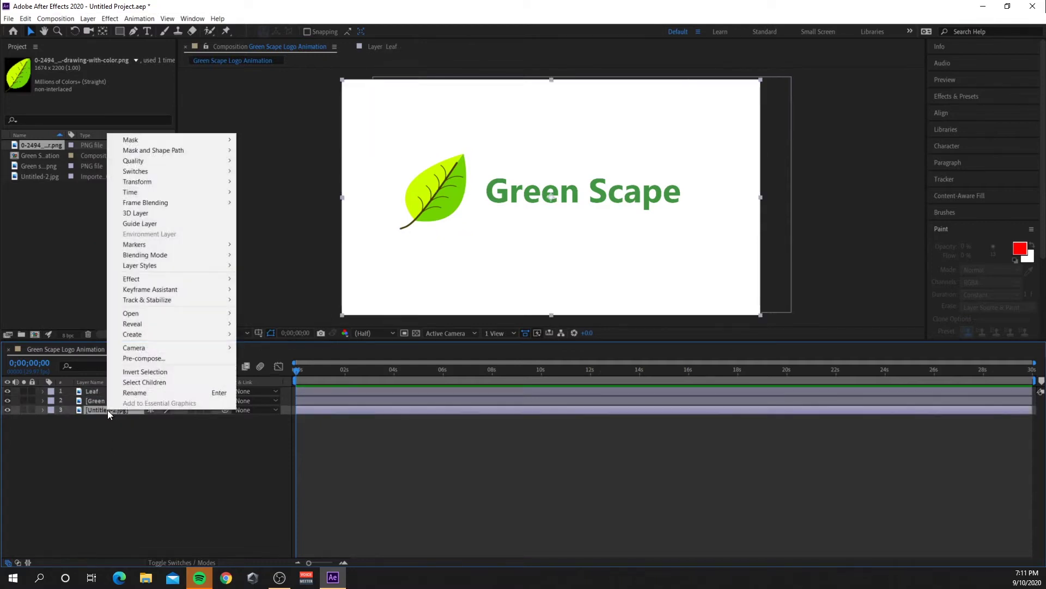
left_click(134, 392)
key("BackSpace")
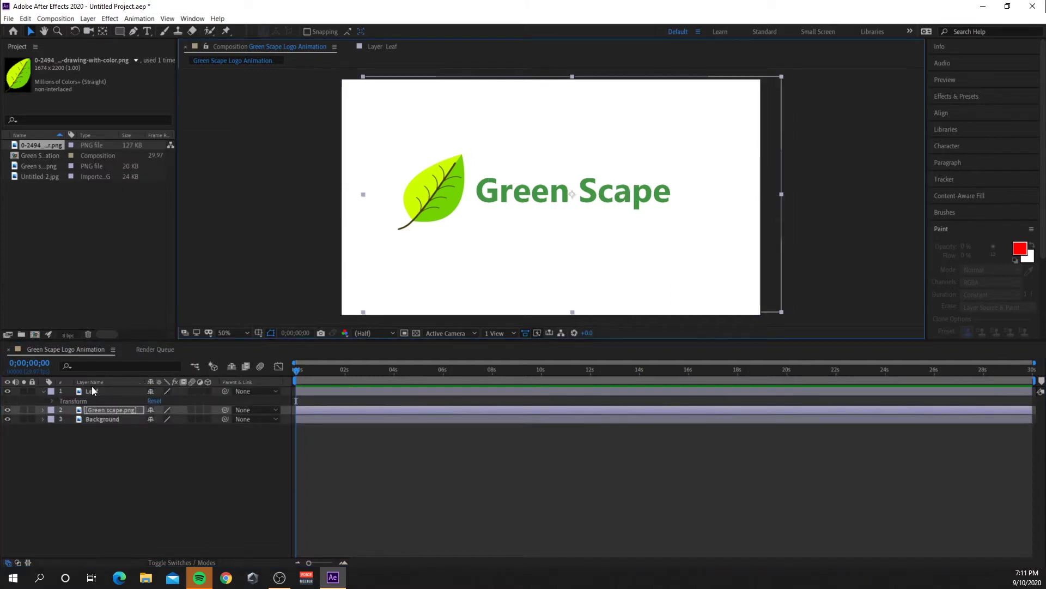
Expand the Leaf layer's Transform properties and return the playhead to 0;00;00;00
left_click(92, 391)
left_click(53, 401)
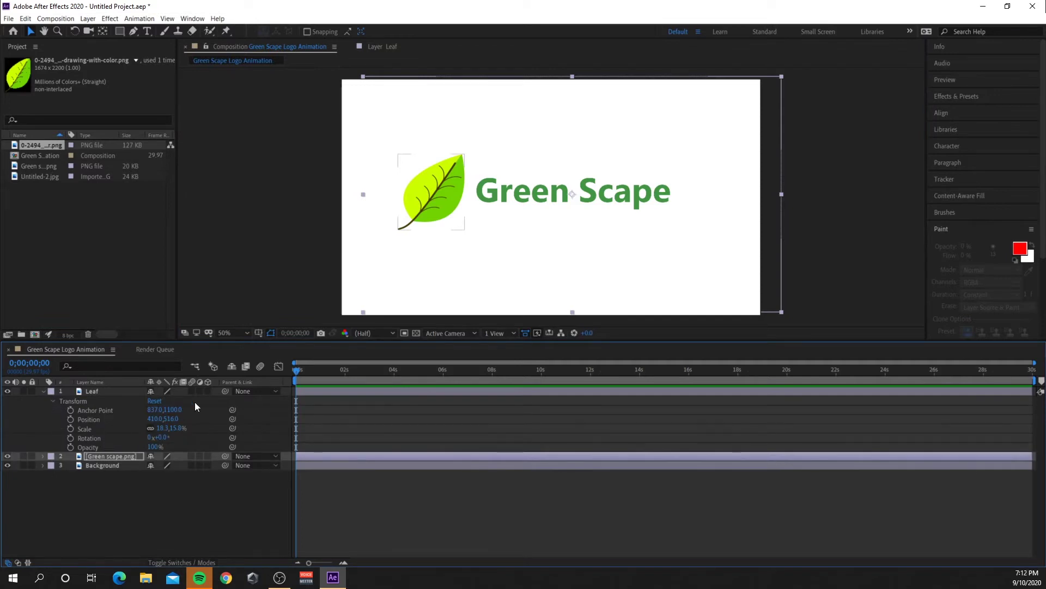
left_click(53, 401)
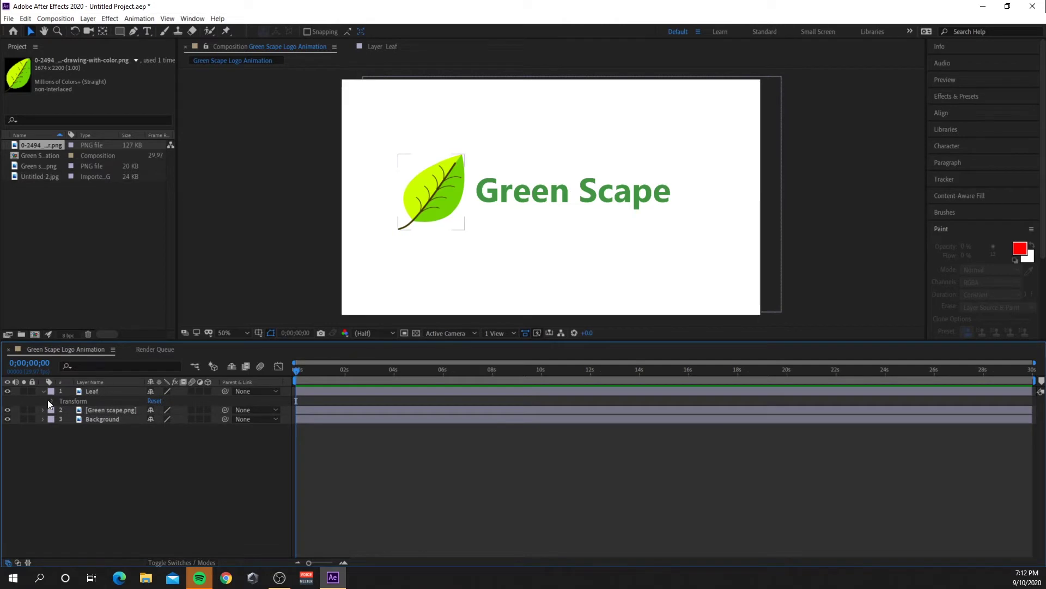
left_click(52, 401)
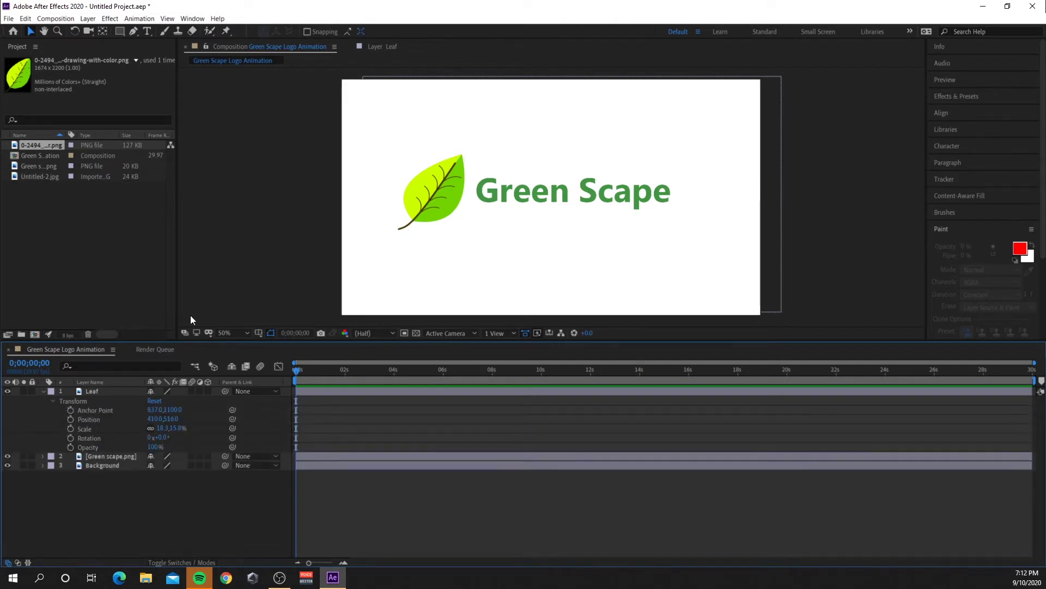
left_click(409, 197)
left_click(299, 375)
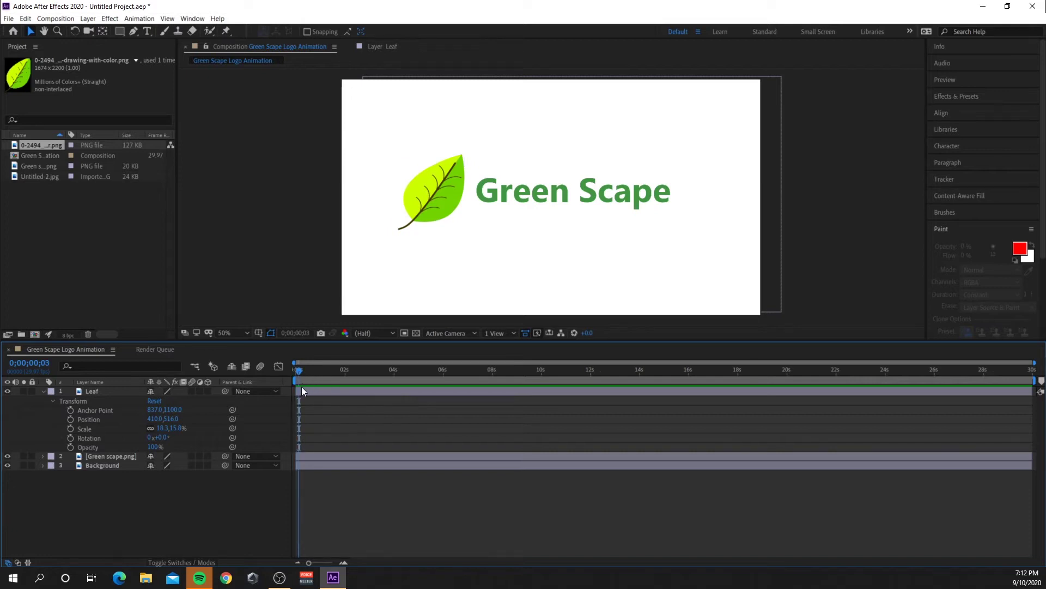
left_click(293, 371)
Add a Rotation keyframe on the Leaf at frame 15 set to 0x+359.0°
left_click(306, 392)
left_click_drag(301, 371, 307, 372)
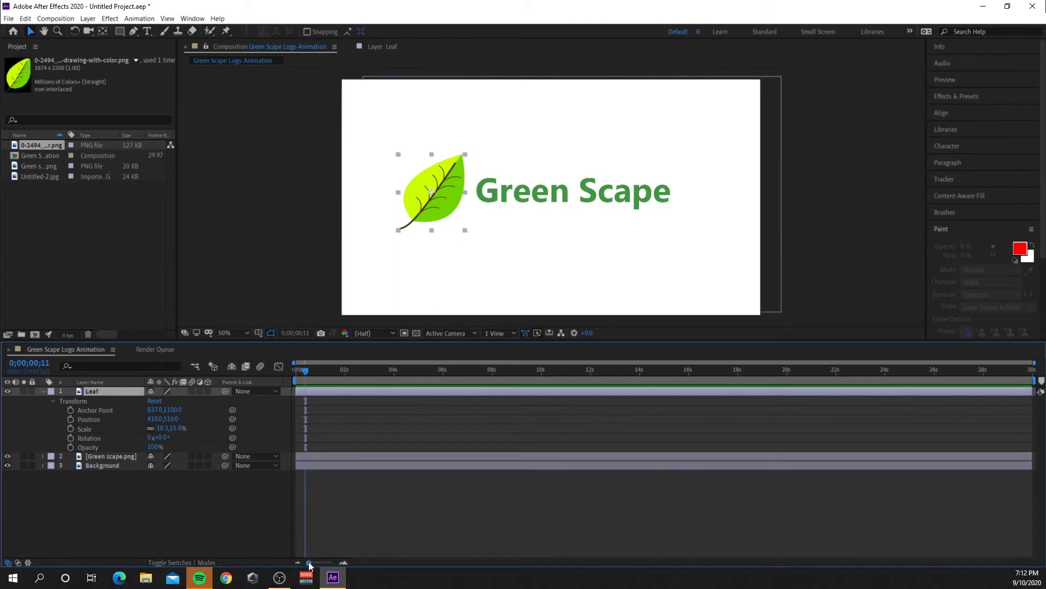
left_click_drag(309, 564, 325, 564)
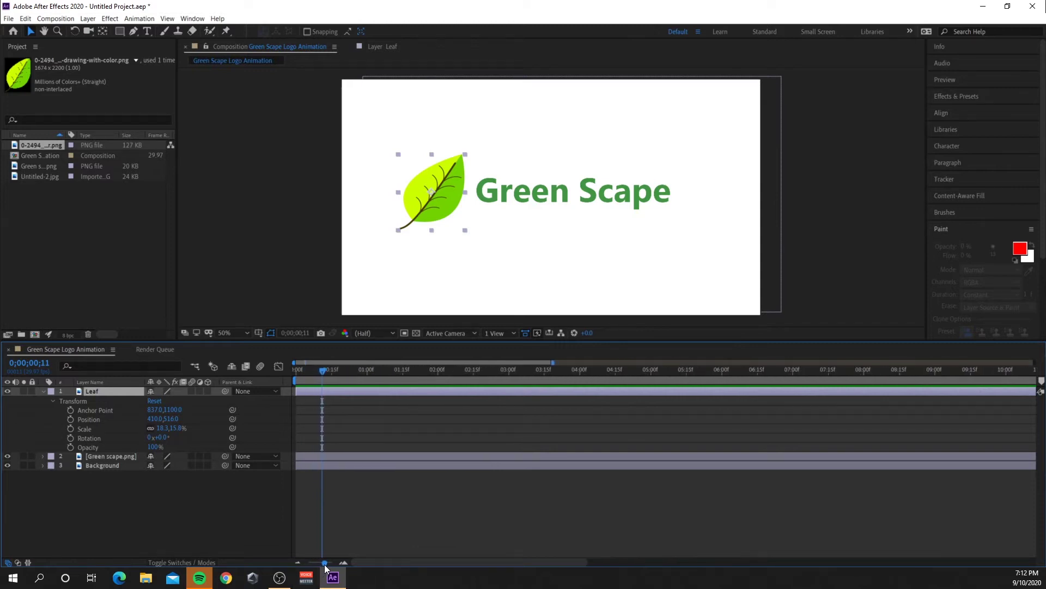
mouse_move(321, 370)
left_mouse_down()
mouse_move(312, 372)
mouse_move(332, 376)
left_mouse_up()
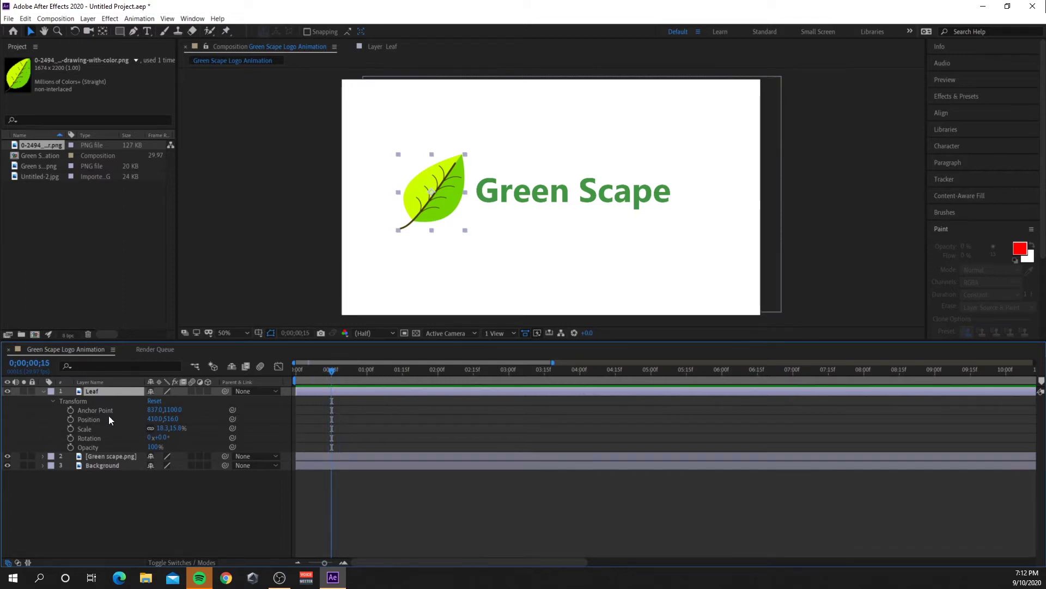
left_click(70, 438)
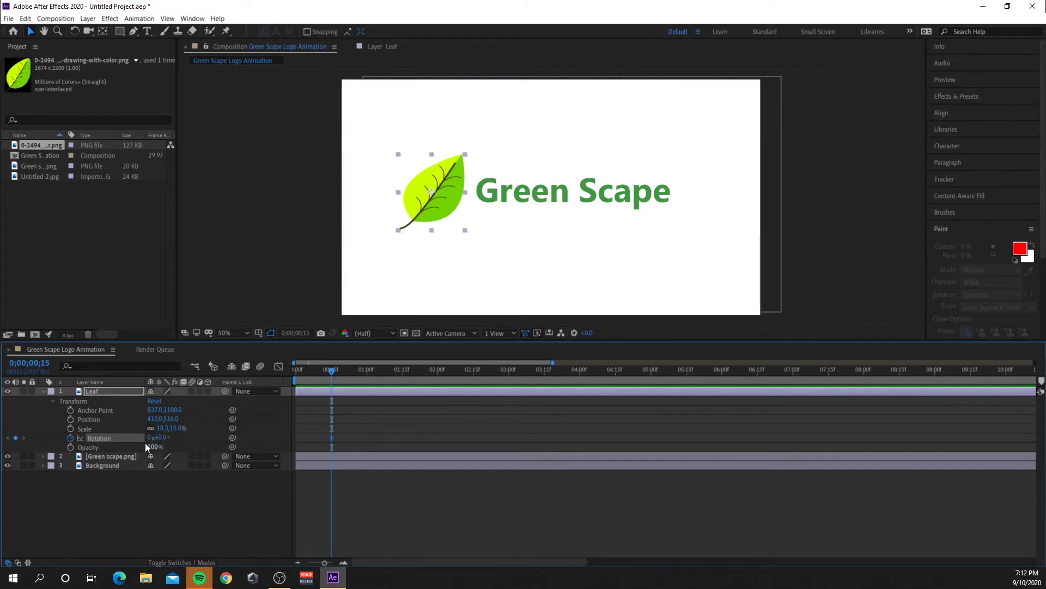
left_click_drag(157, 437, 380, 457)
left_click_drag(332, 371, 351, 383)
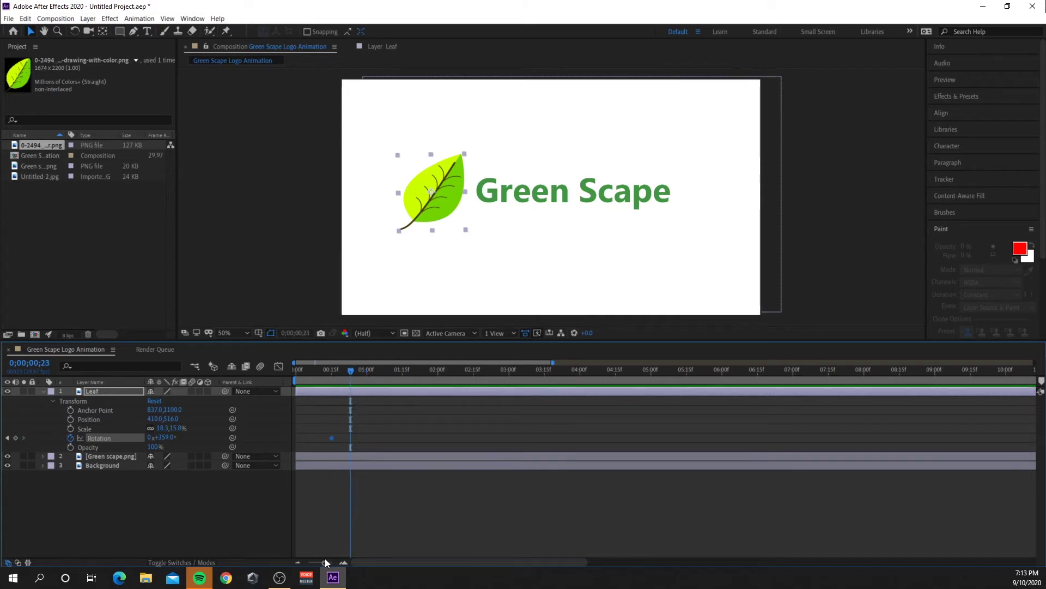
Zoom the timeline further and set the leaf's rotation to about 359° at a later frame
left_click_drag(325, 562, 328, 561)
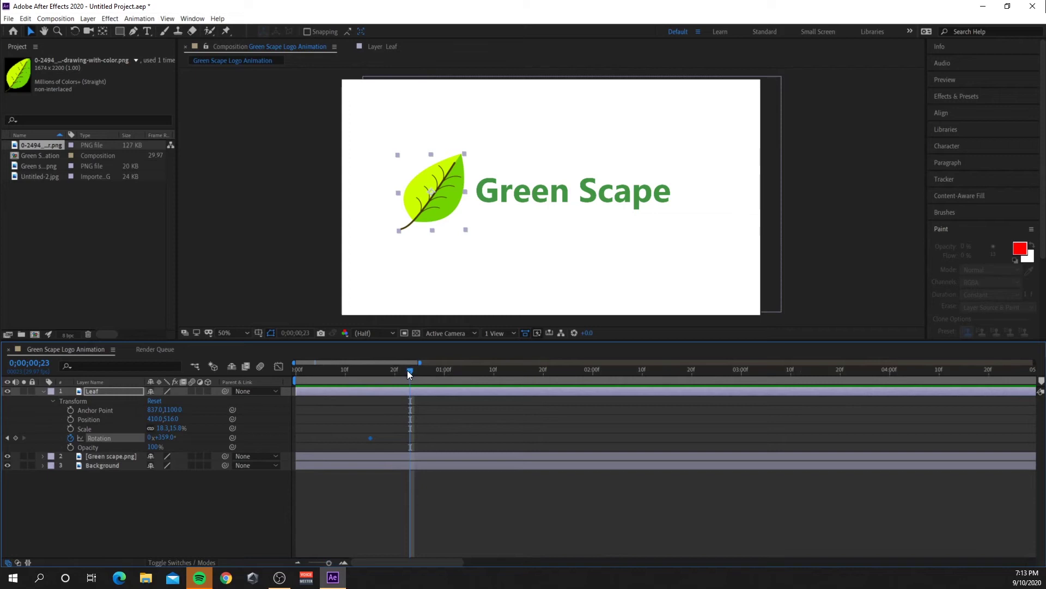
mouse_move(408, 371)
left_mouse_down()
mouse_move(392, 377)
mouse_move(418, 378)
left_mouse_up()
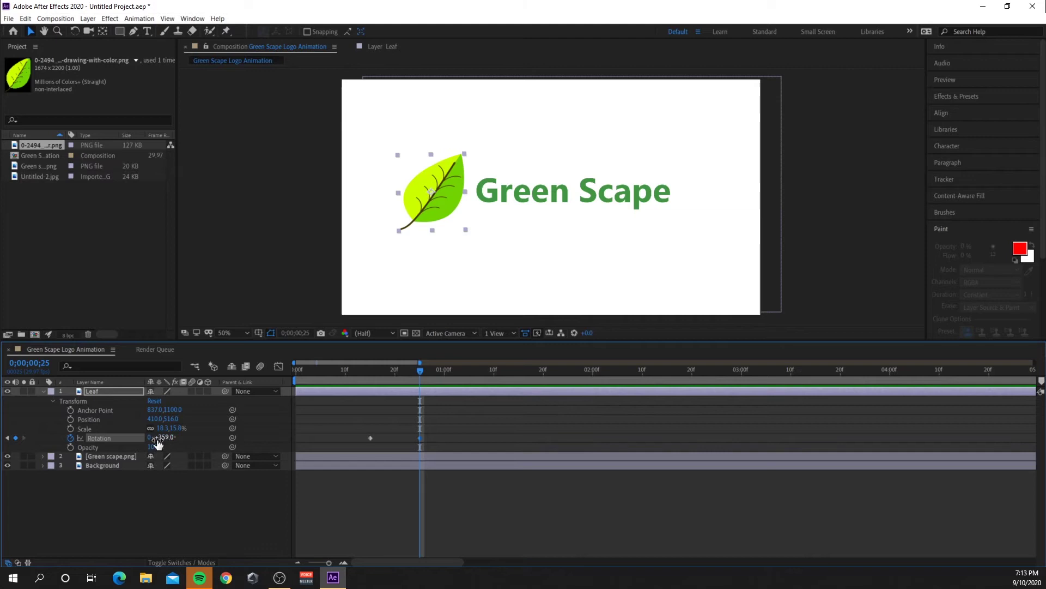
left_click_drag(163, 438, 169, 439)
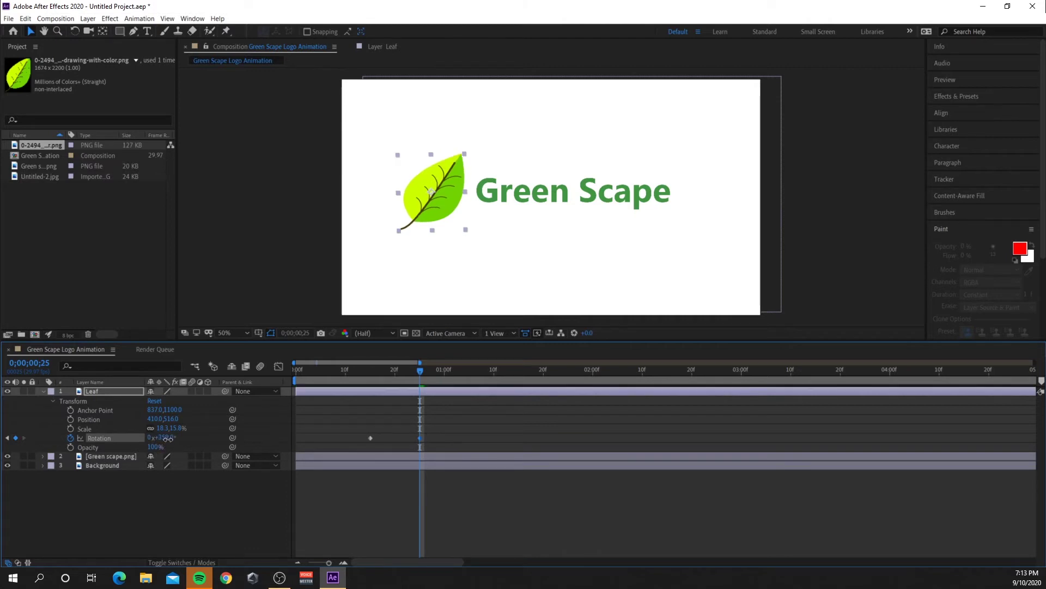
left_click_drag(169, 438, 168, 439)
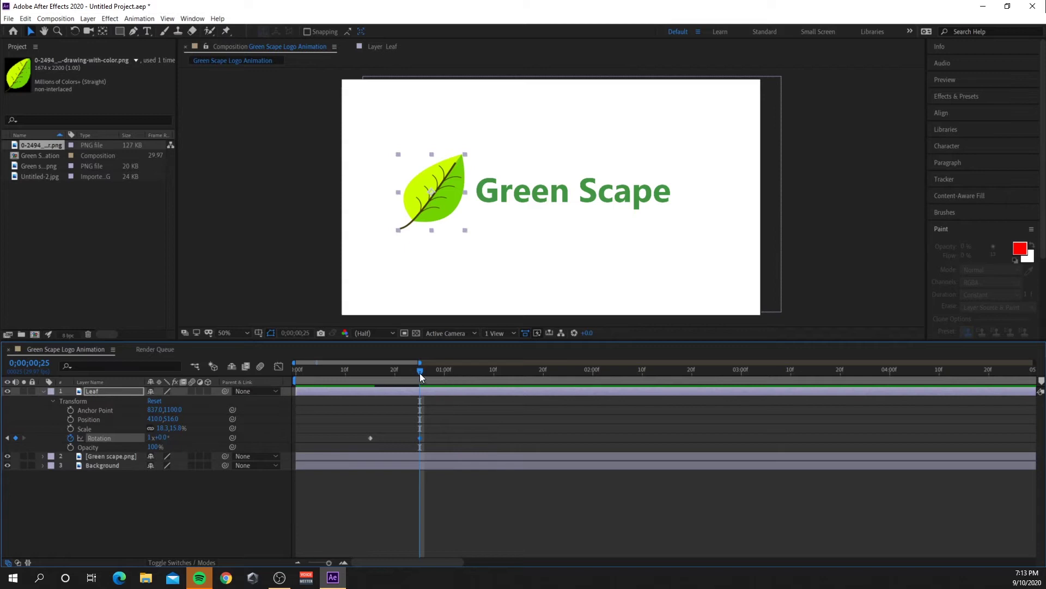
left_click_drag(419, 371, 352, 387)
Preview the spin, jump to the frame-25 keyframe and fine-tune the rotation angle
key("space")
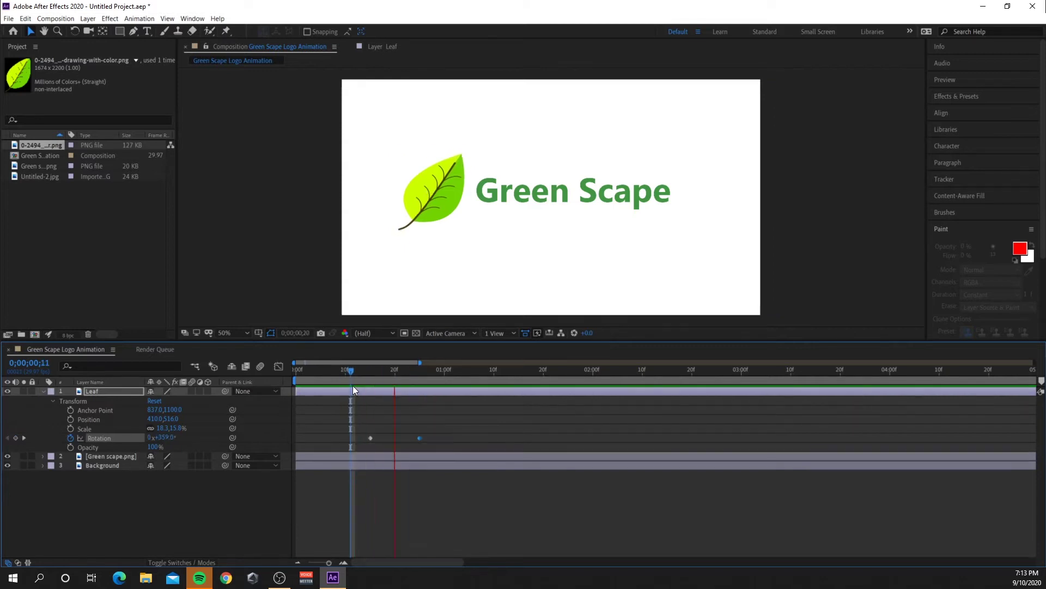
key("space")
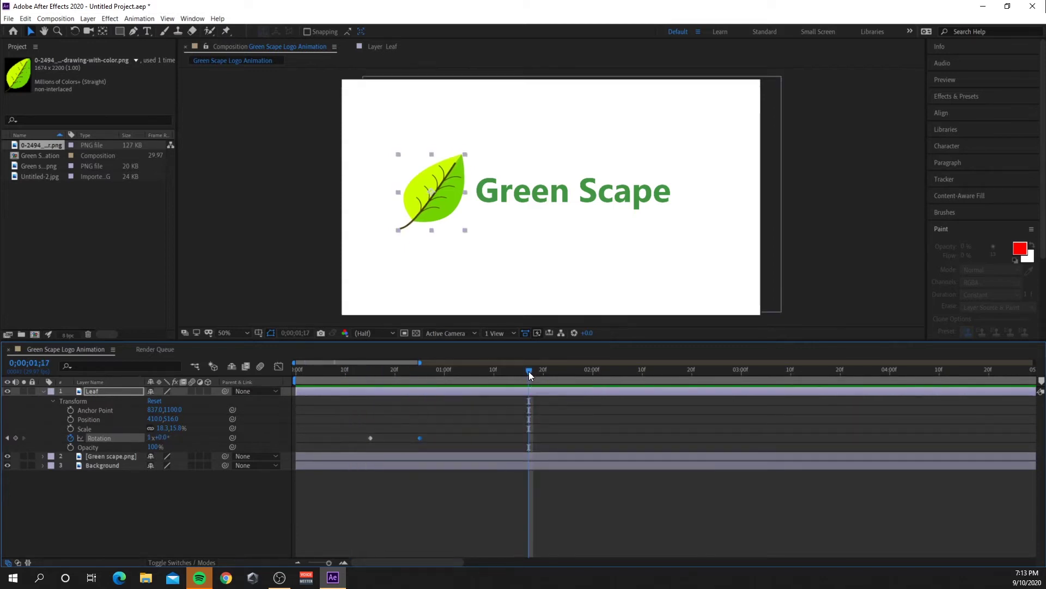
key("j")
left_click_drag(403, 384, 370, 386)
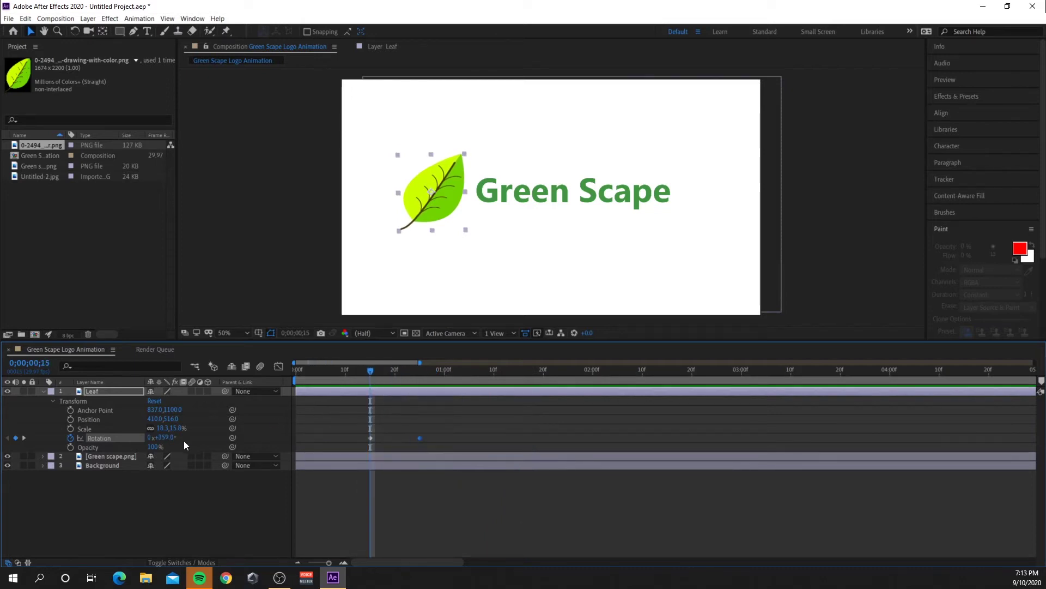
left_click_drag(163, 437, 80, 440)
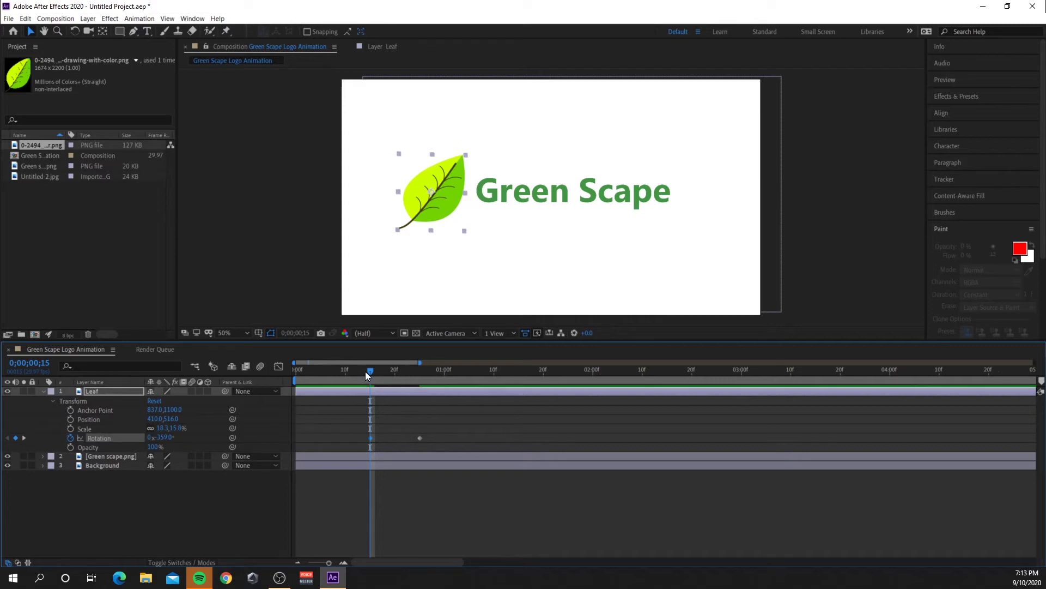
left_click_drag(365, 371, 321, 371)
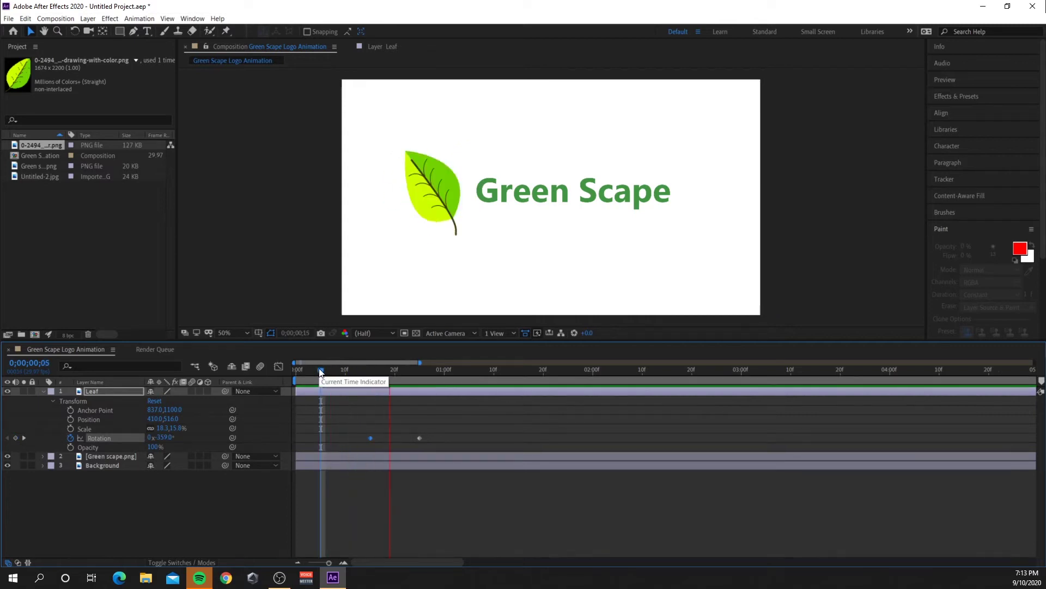
left_click(584, 372)
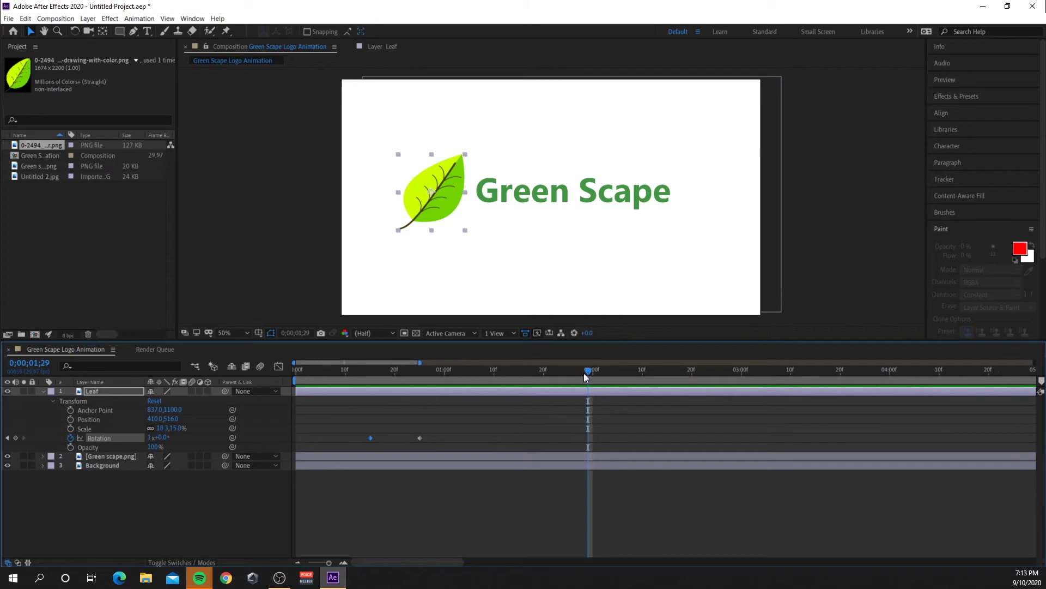
left_click_drag(587, 371, 370, 387)
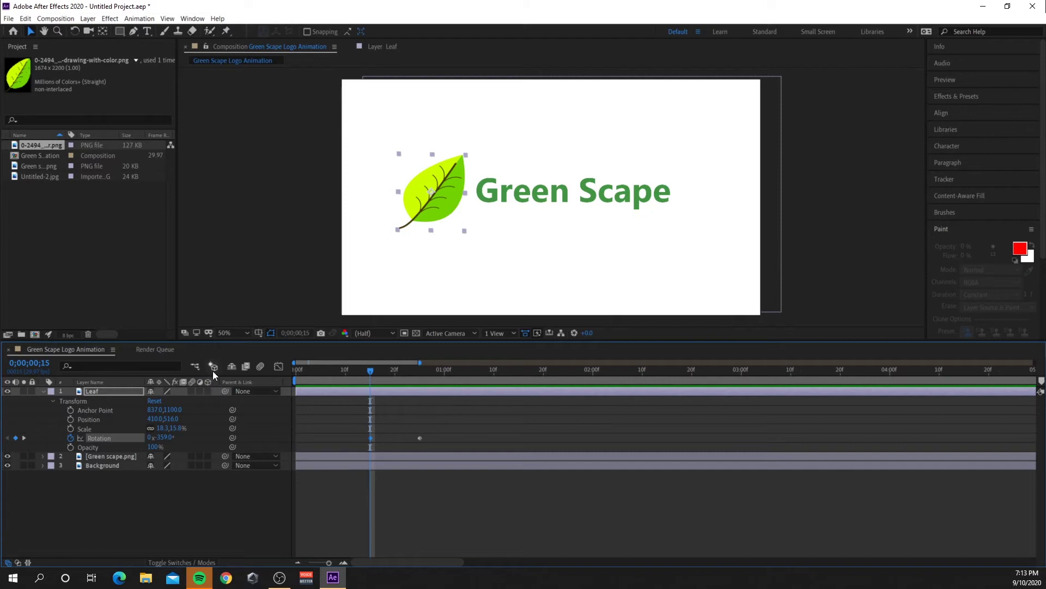
Enable motion blur on the Leaf layer and the composition, then preview the spin
left_click(192, 391)
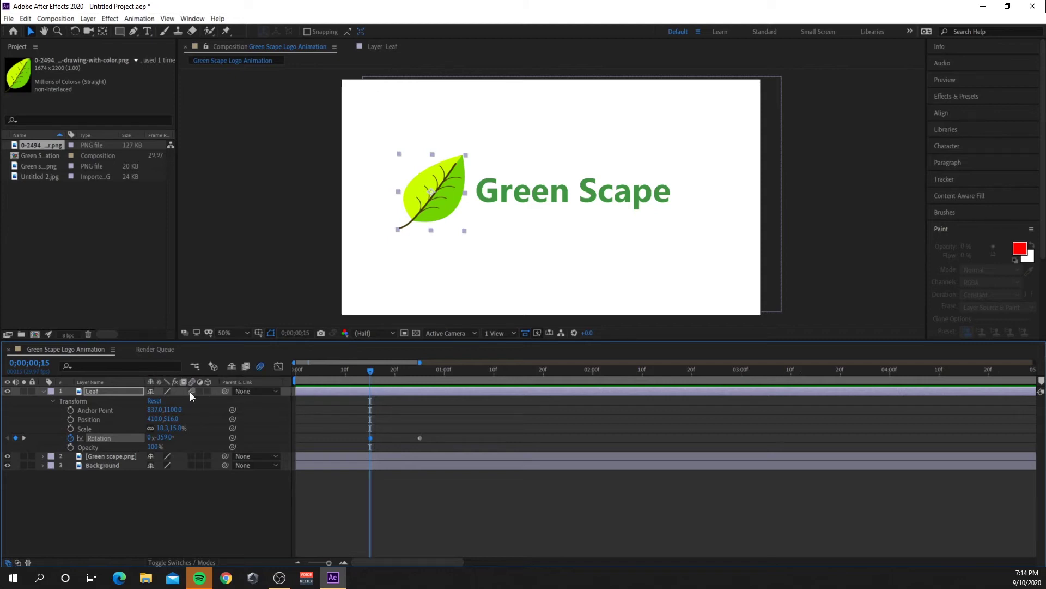
left_click(260, 366)
key("space")
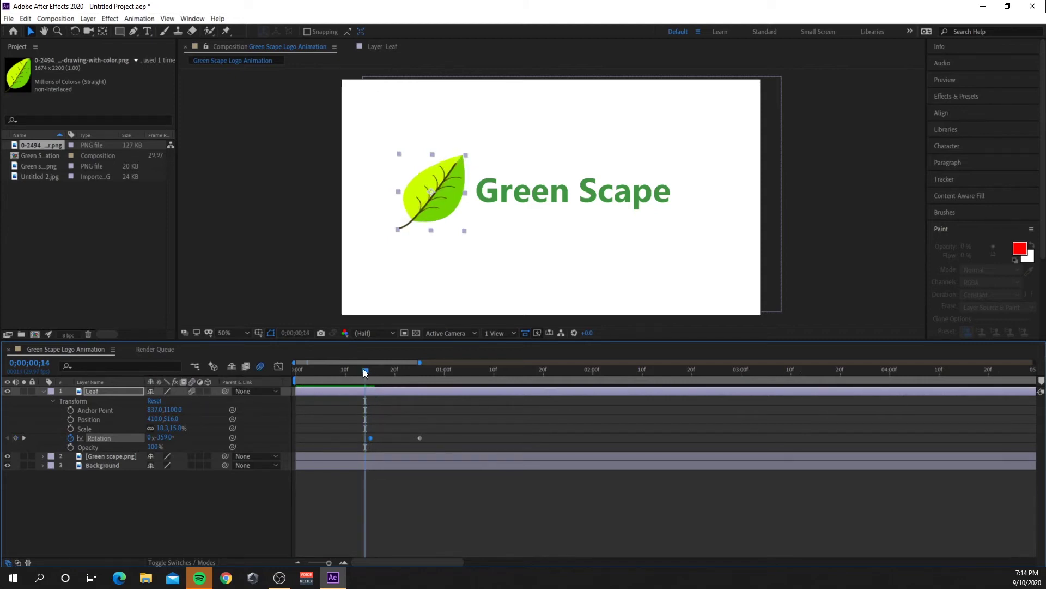
key("space")
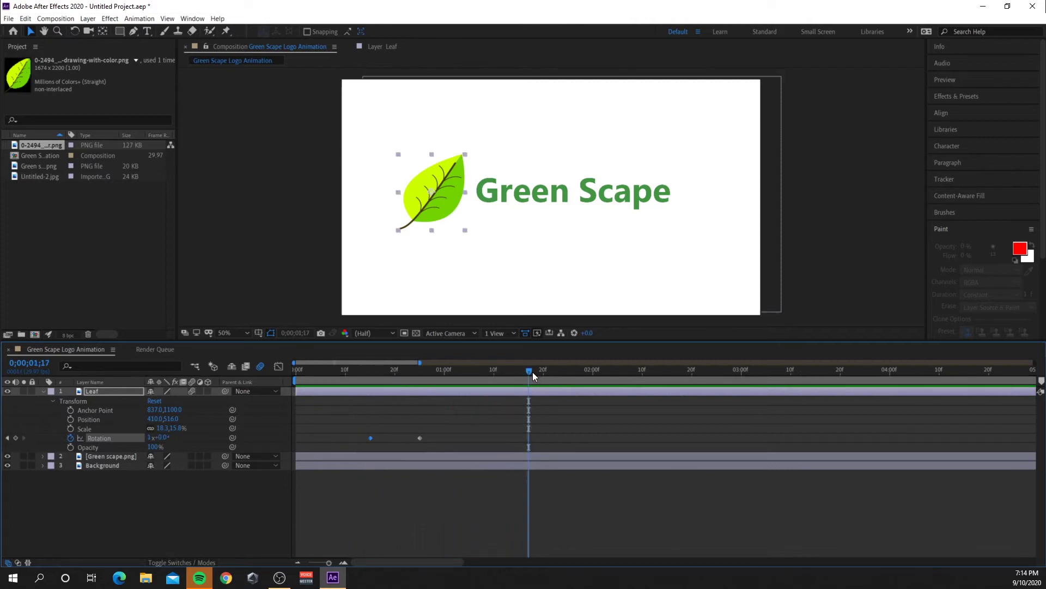
Move the end Rotation keyframe earlier to around frame 21 and scrub to check
left_click_drag(501, 371, 421, 377)
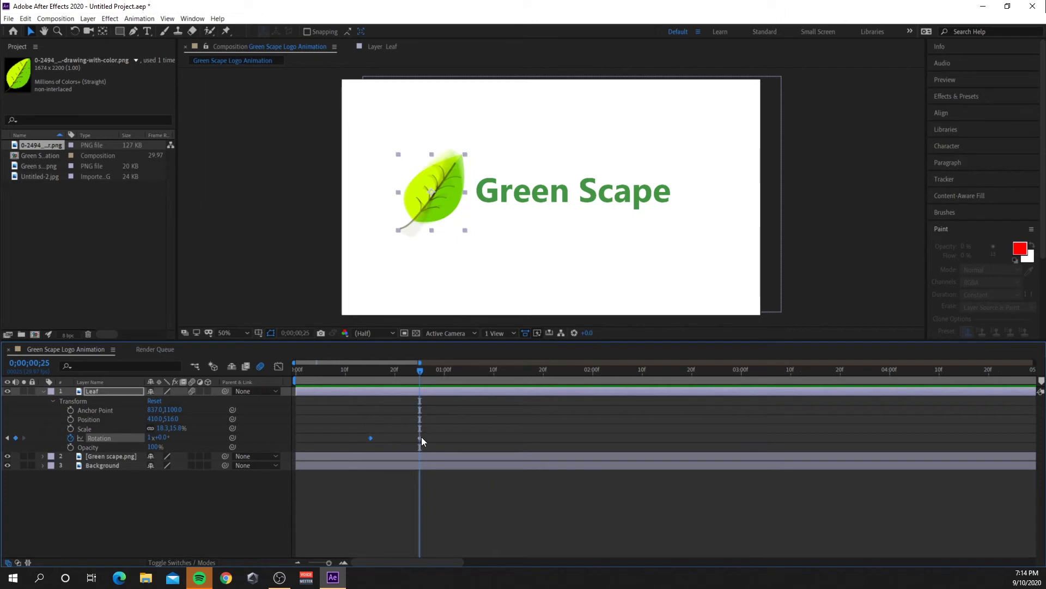
left_click_drag(420, 438, 400, 439)
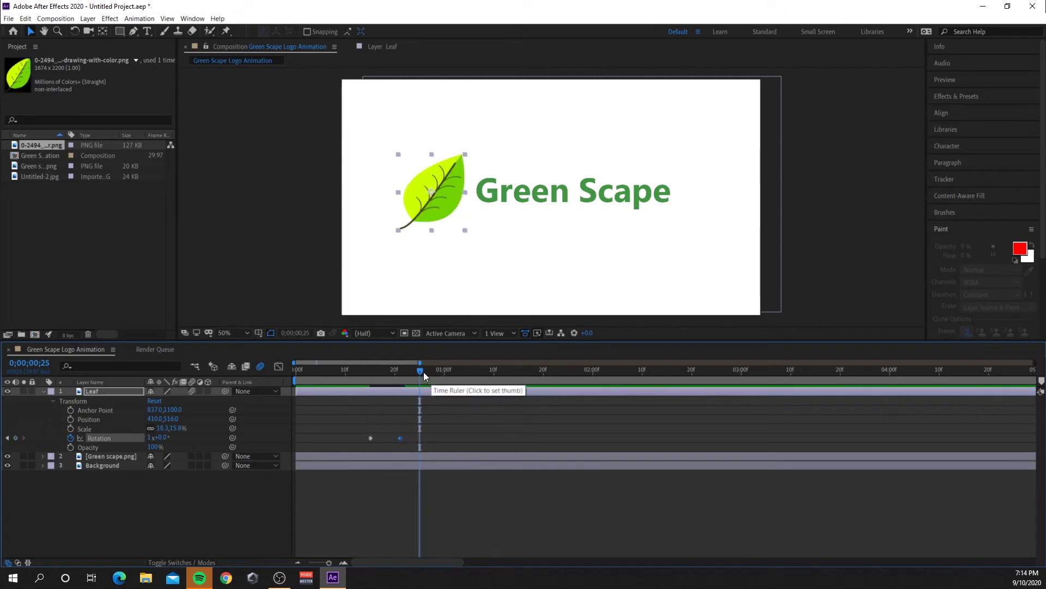
left_click_drag(423, 372, 369, 373)
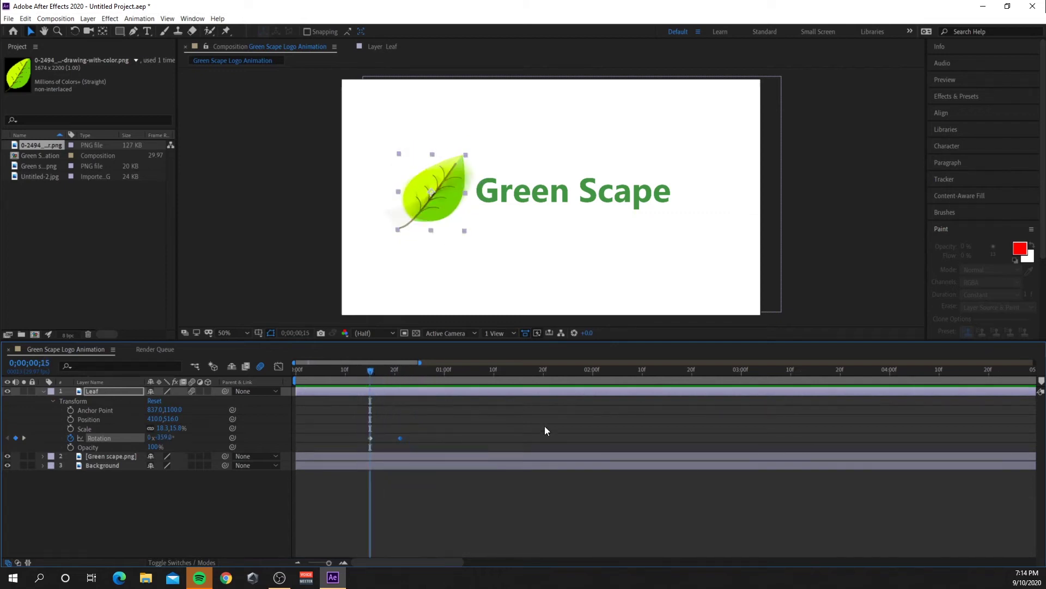
At frame 20, add Opacity and Position keyframes to Green scape.png and slide the text left to 462,526
left_click(43, 456)
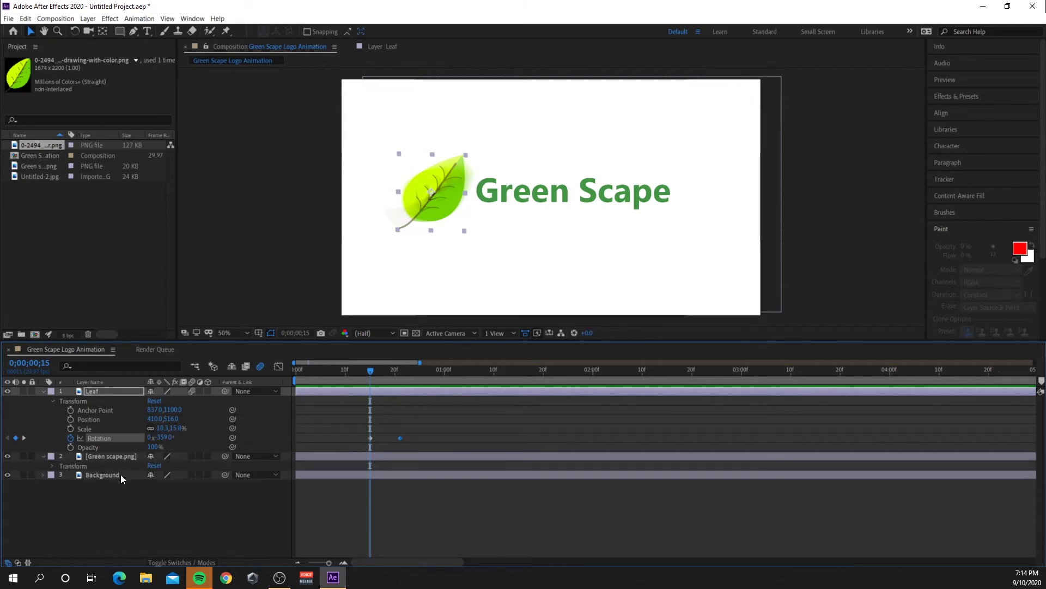
left_click(51, 466)
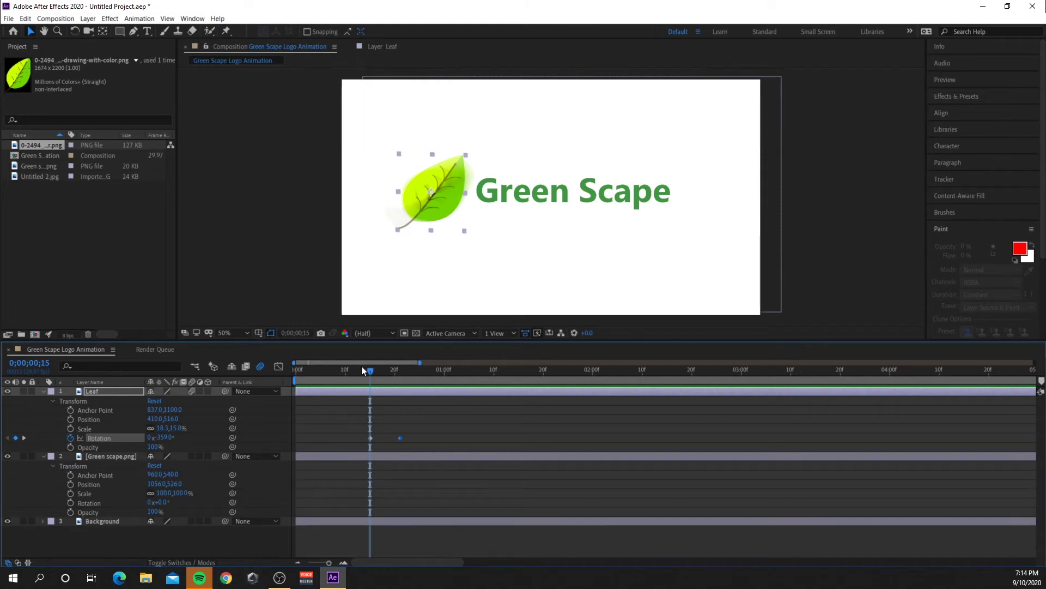
left_click_drag(371, 372, 396, 374)
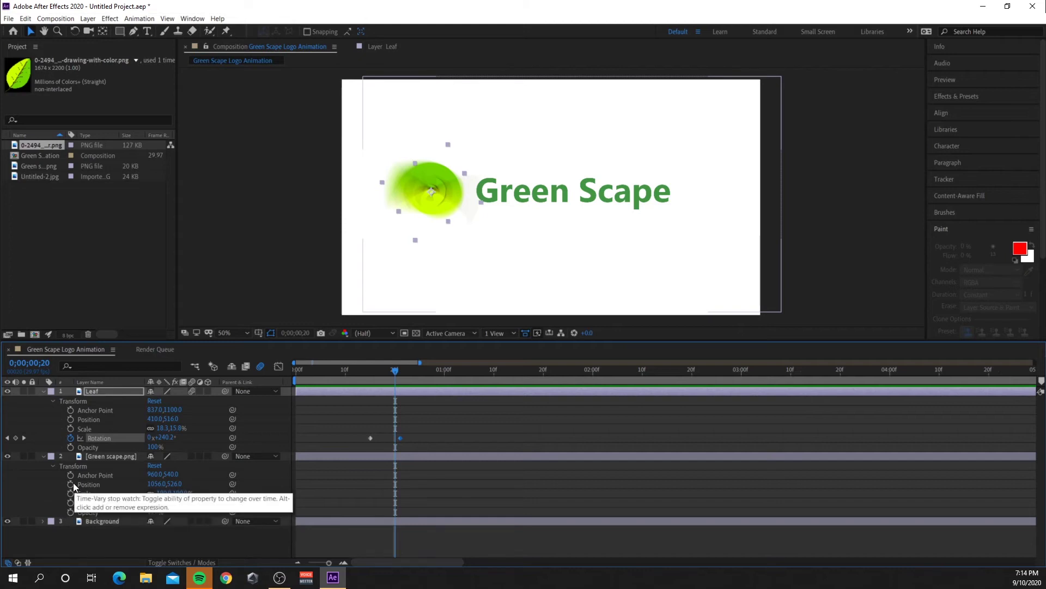
left_click(71, 513)
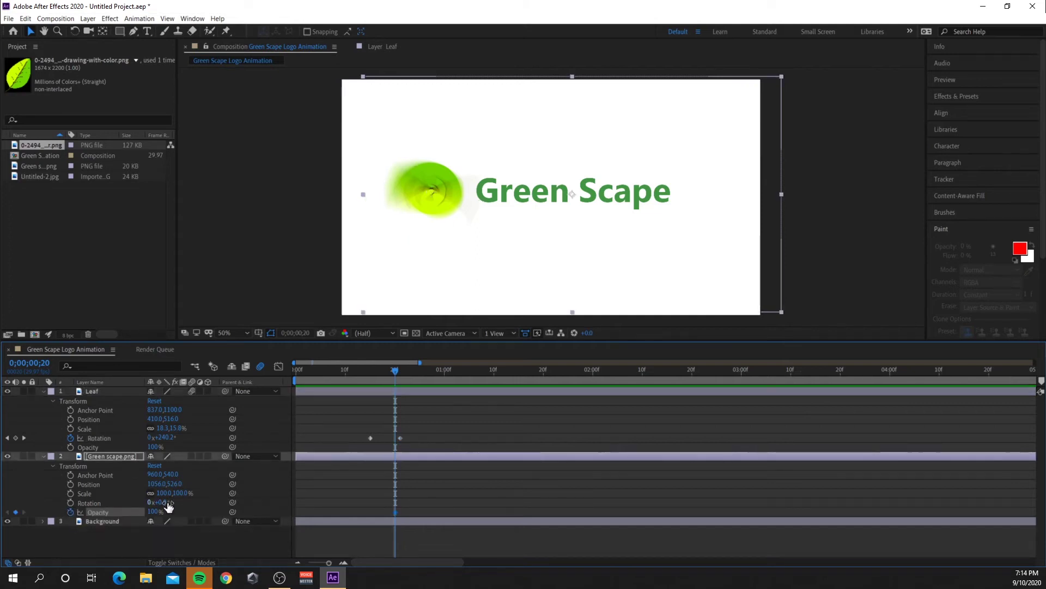
left_click_drag(154, 511, 65, 520)
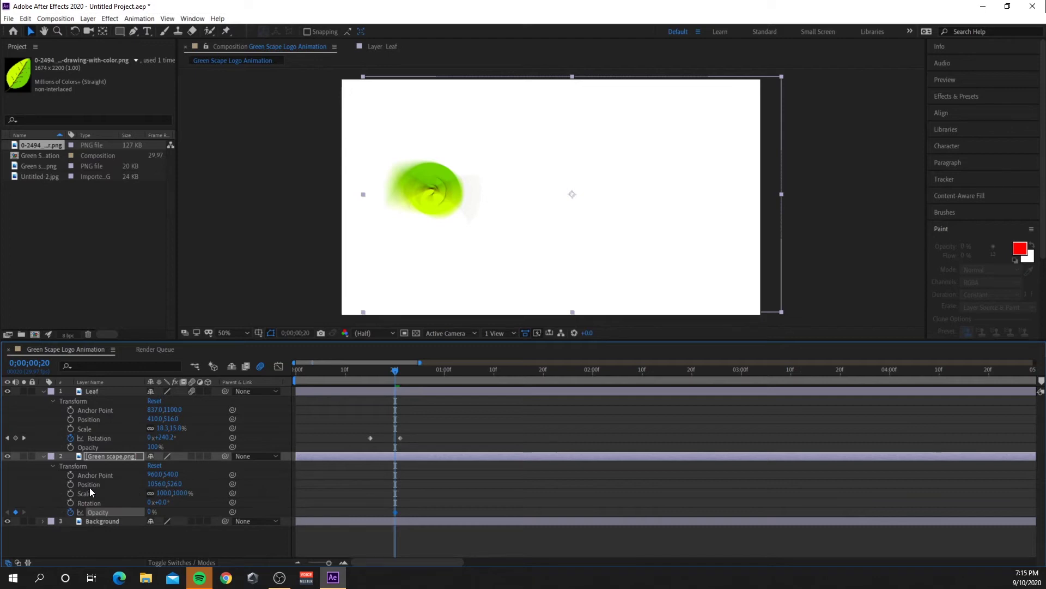
left_click_drag(151, 511, 440, 479)
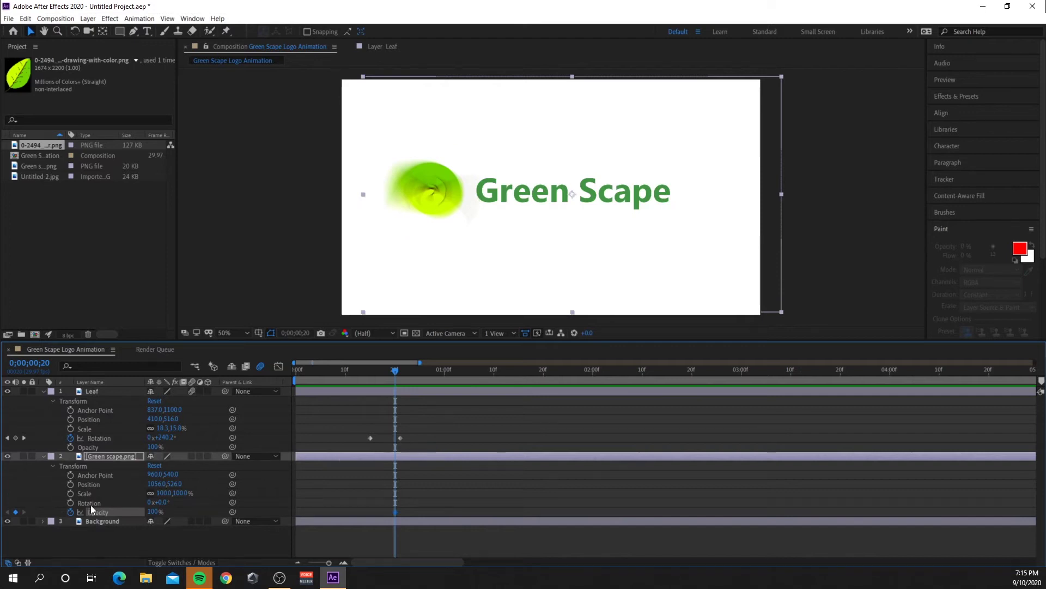
left_click(71, 483)
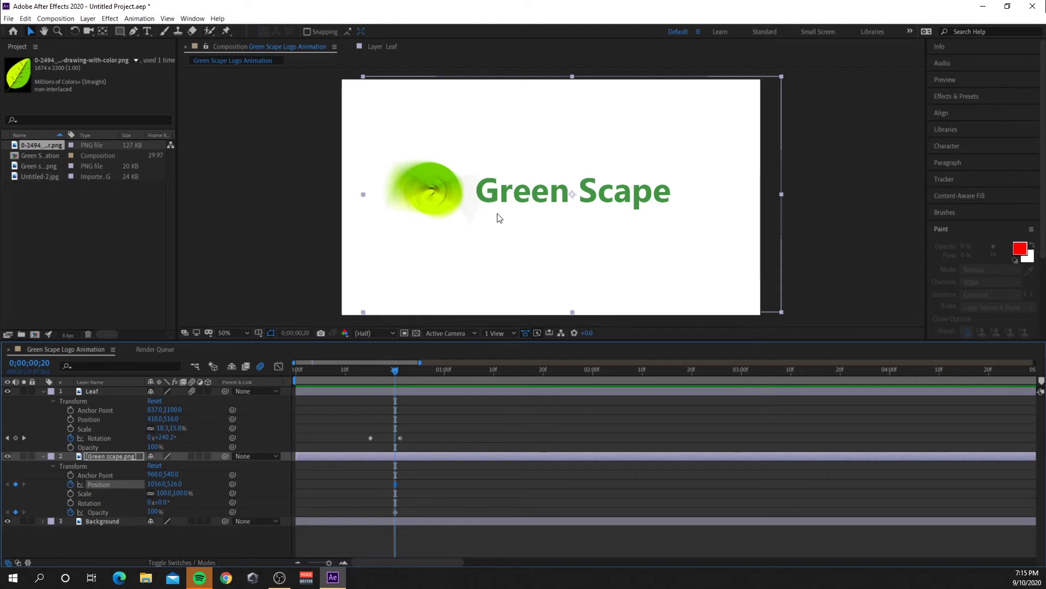
left_click_drag(520, 195, 399, 195)
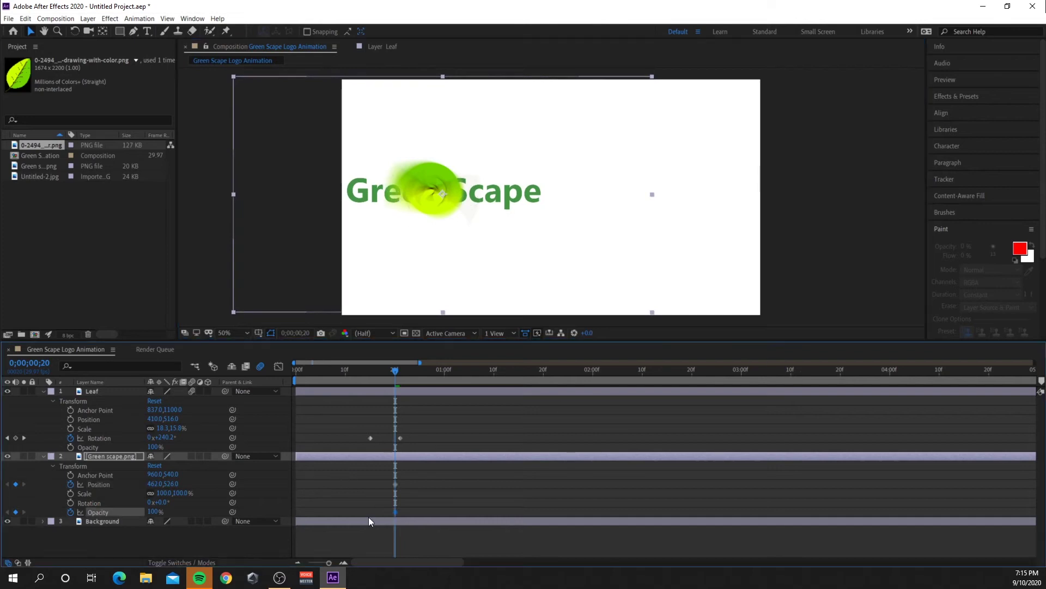
Set the Green Scape text's opacity to 0% at frame 20
left_click(155, 512)
type("0")
key("Return")
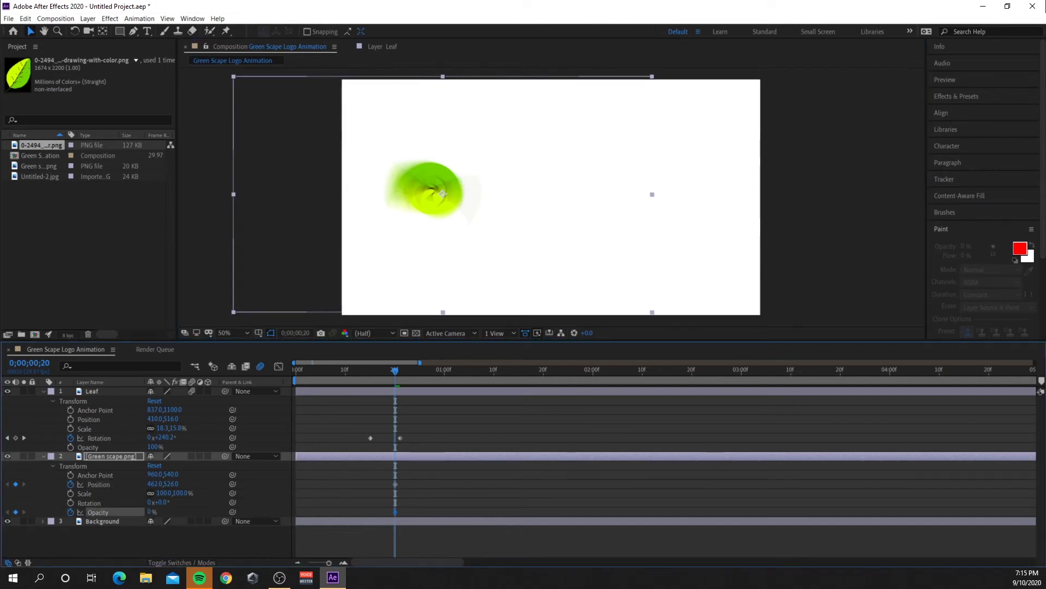
key("ctrl+z")
key("ctrl+shift+z")
At frame 26, keyframe the text at 100% opacity and slide it right to 1048,520
left_click_drag(402, 368, 420, 368)
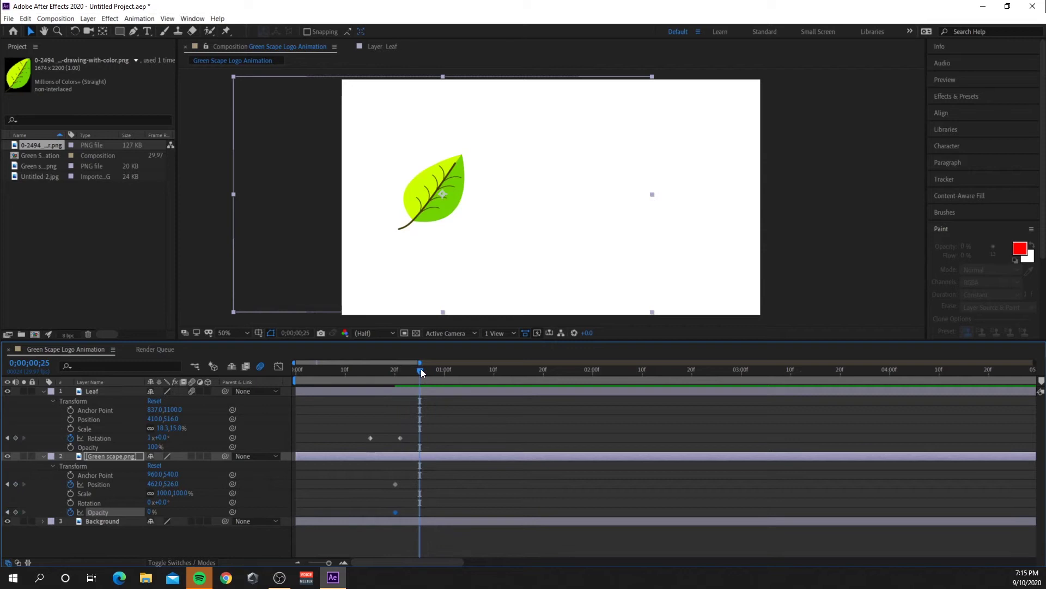
left_click_drag(420, 371, 427, 369)
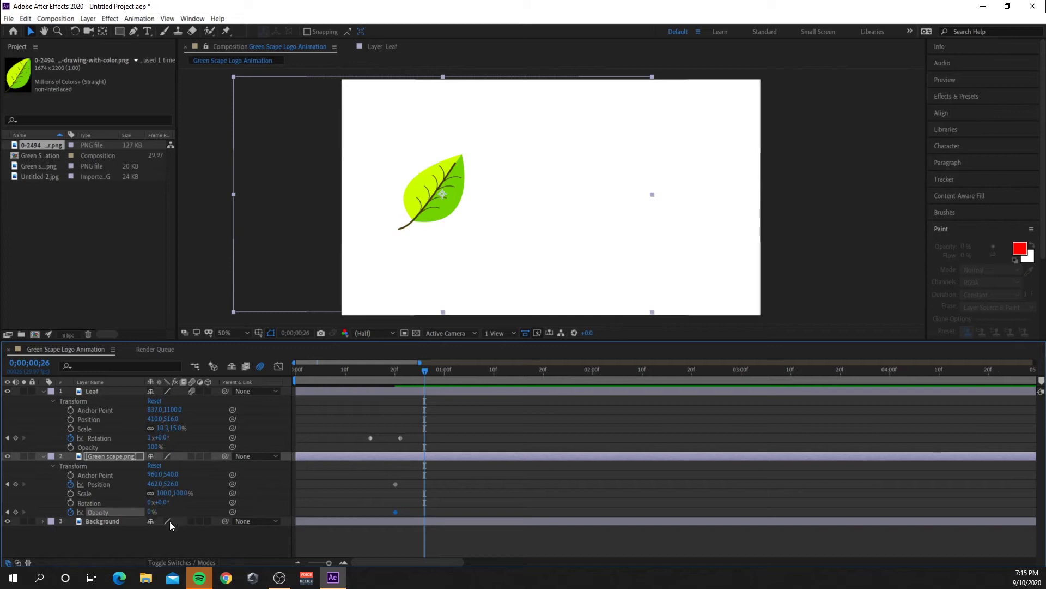
left_click(15, 512)
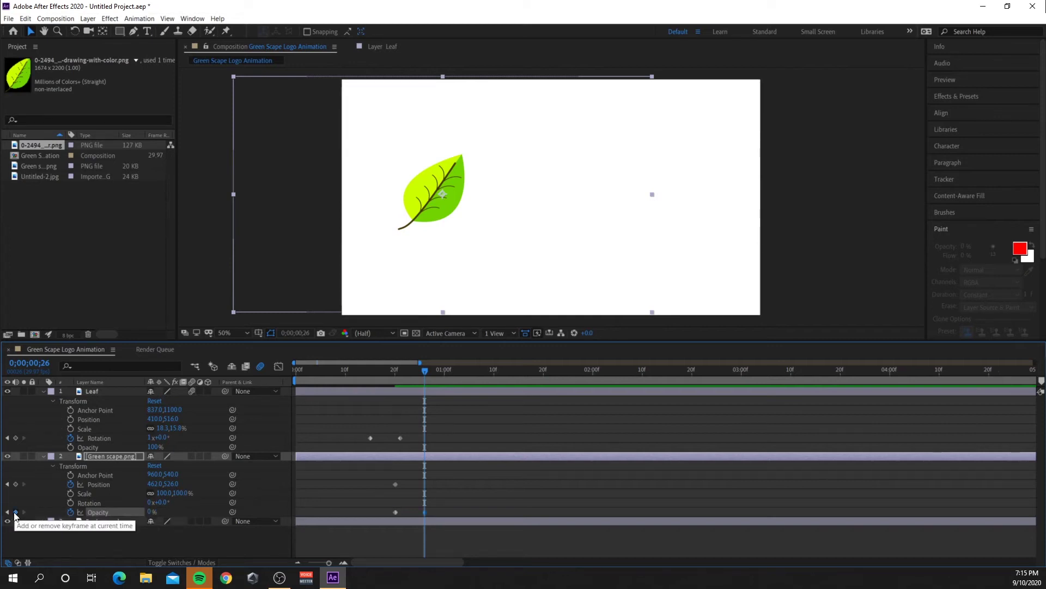
left_click(16, 484)
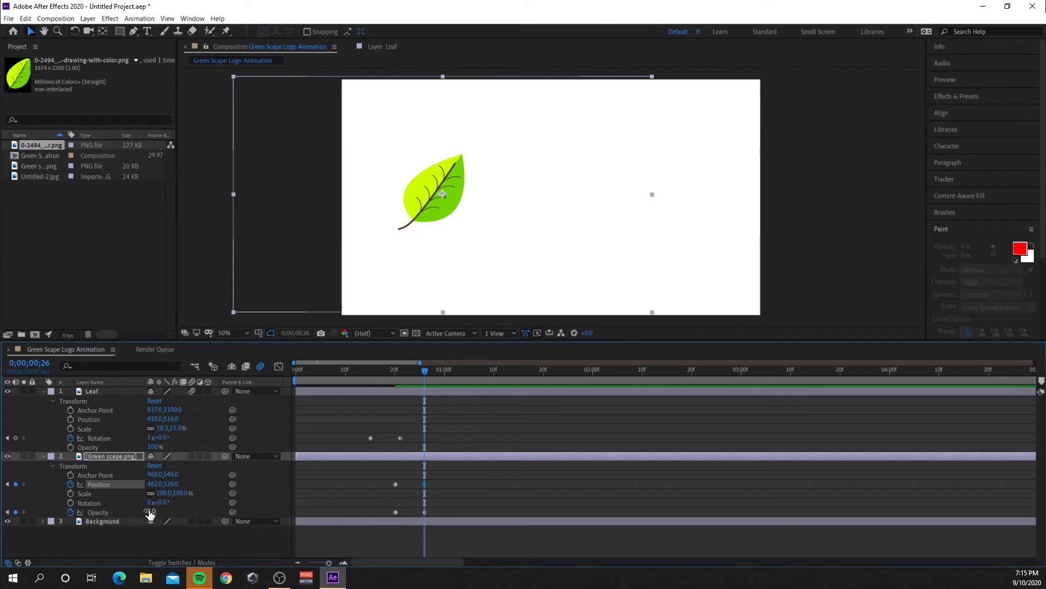
left_click_drag(149, 513, 539, 255)
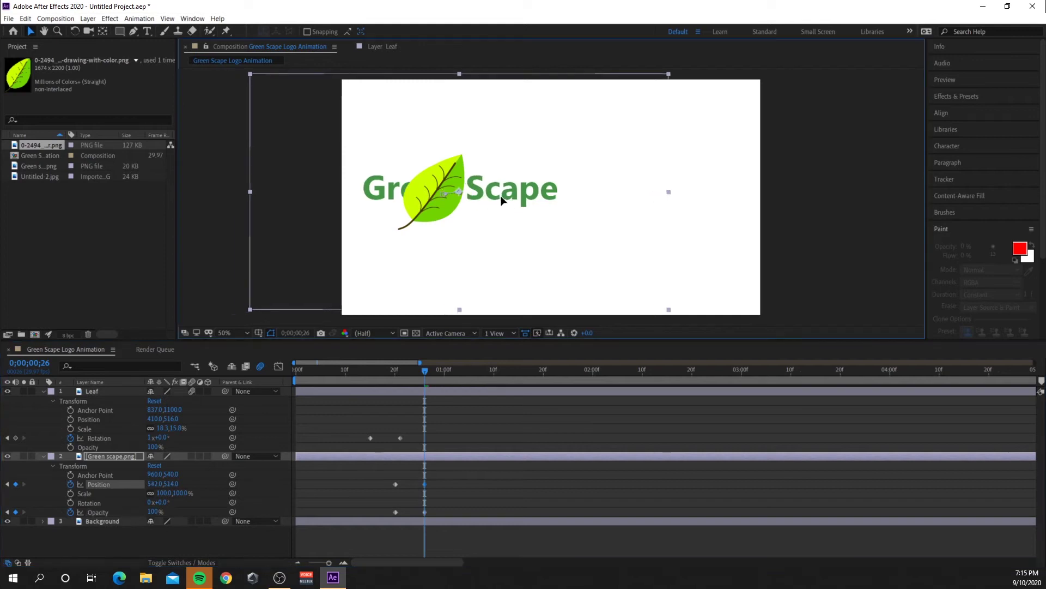
left_click_drag(501, 196, 607, 202)
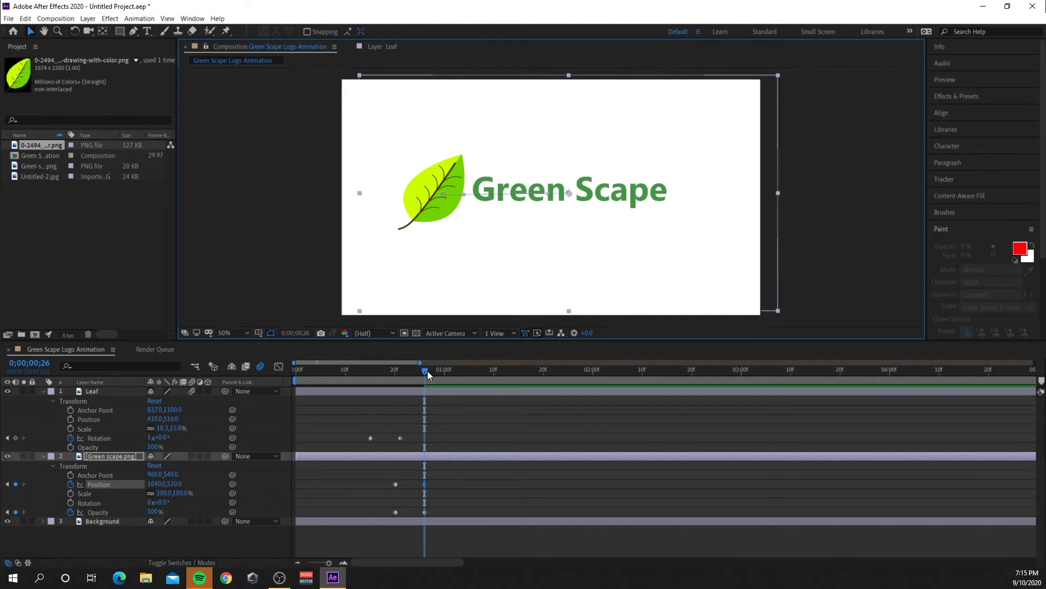
left_click_drag(427, 371, 226, 391)
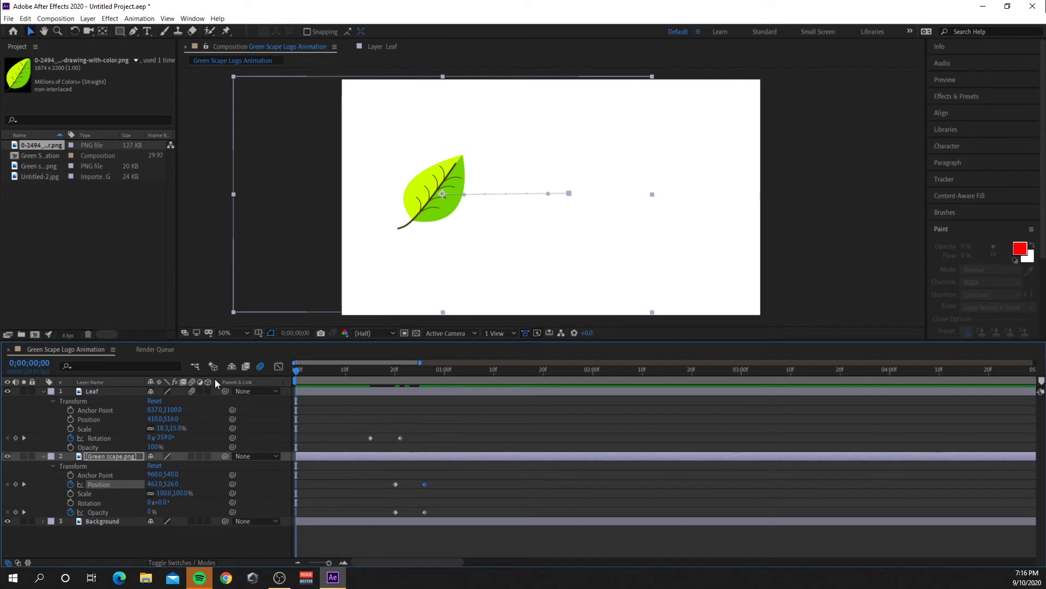
Shift the text's first keyframes one frame later and move its start position right to about 674,522
key("space")
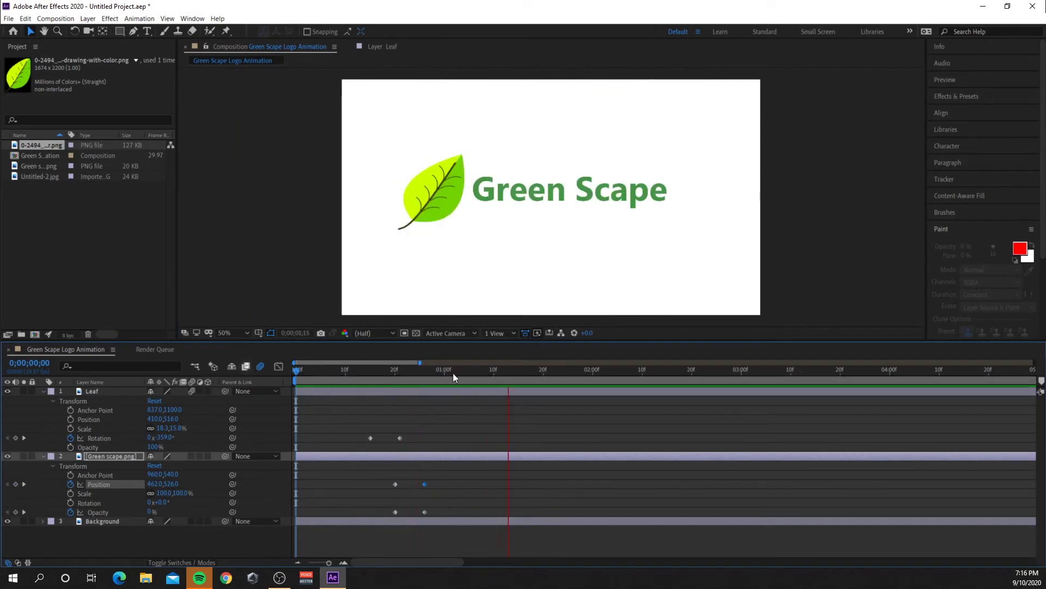
left_click_drag(517, 372, 398, 390)
left_click_drag(395, 484, 397, 509)
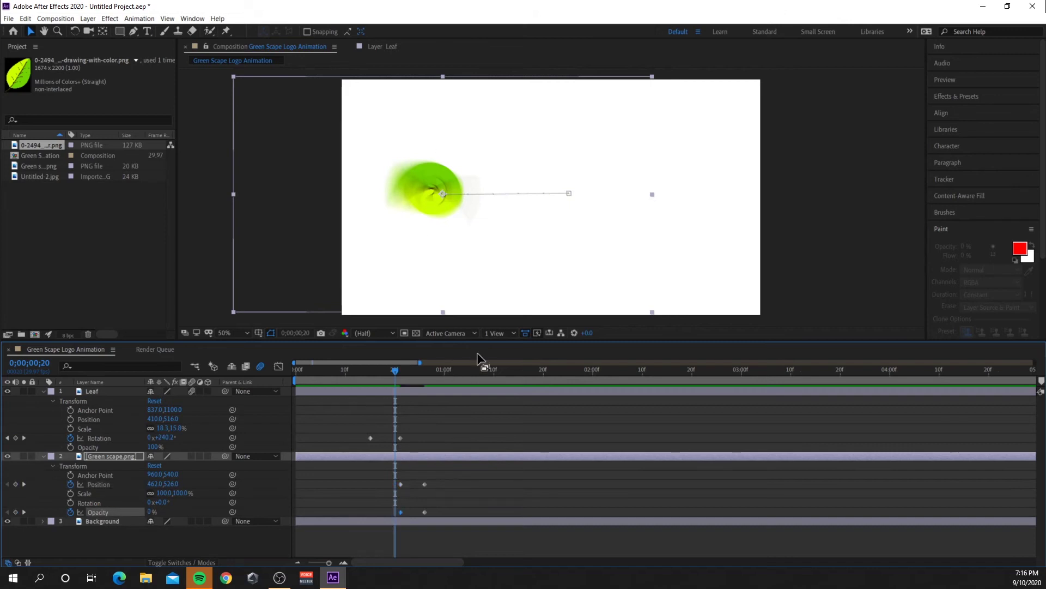
left_click(388, 371)
mouse_move(389, 373)
left_mouse_down()
mouse_move(418, 375)
mouse_move(400, 375)
left_mouse_up()
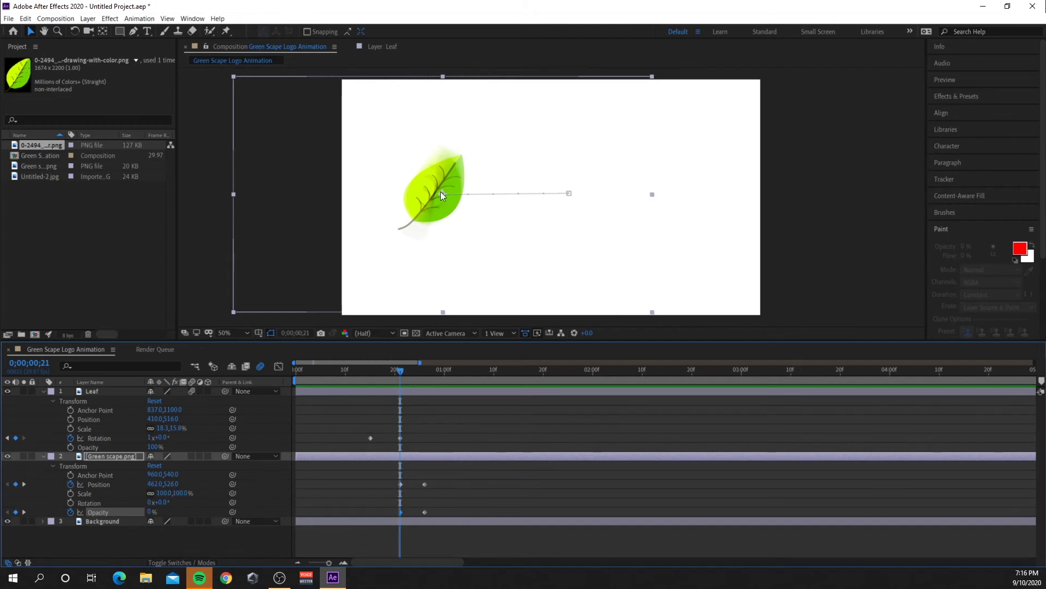
left_click_drag(464, 194, 509, 191)
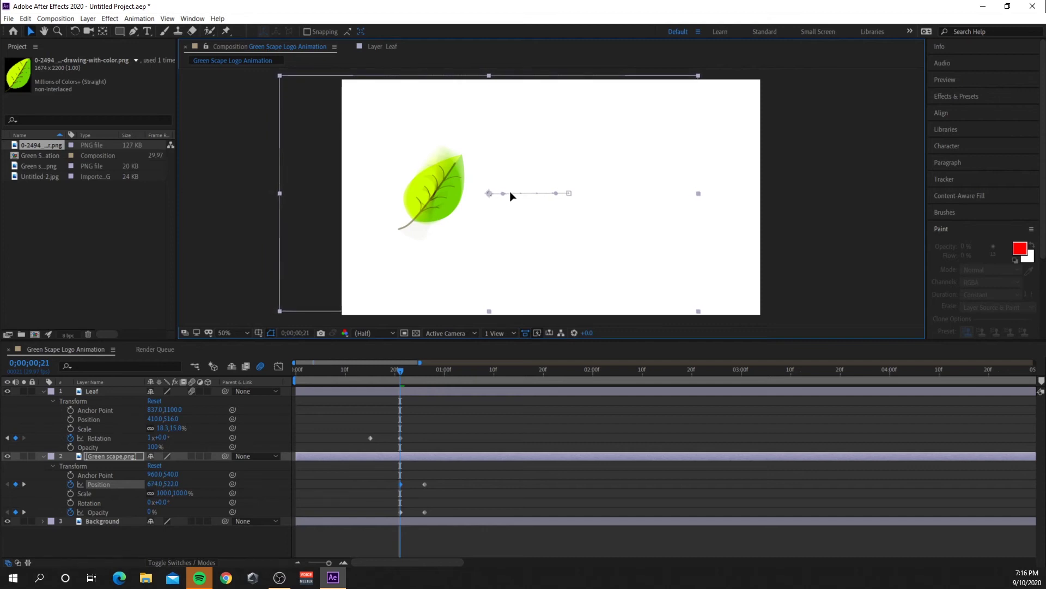
Preview the logo animation from frames 7, 8 and 12 to check the text's slide and fade
left_click_drag(399, 369, 345, 381)
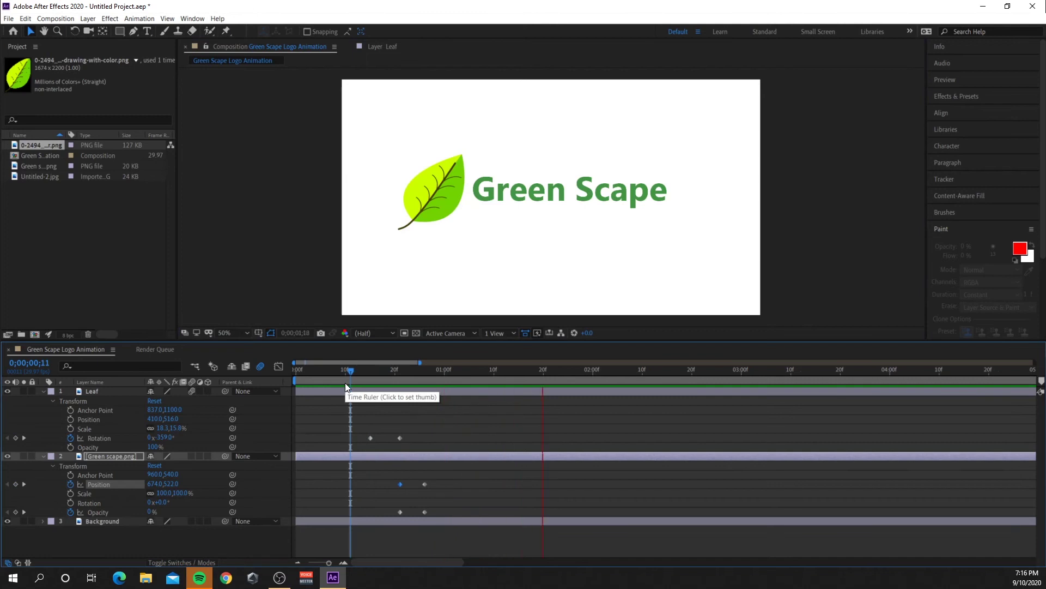
left_click(559, 371)
left_click_drag(524, 376, 352, 404)
key("space")
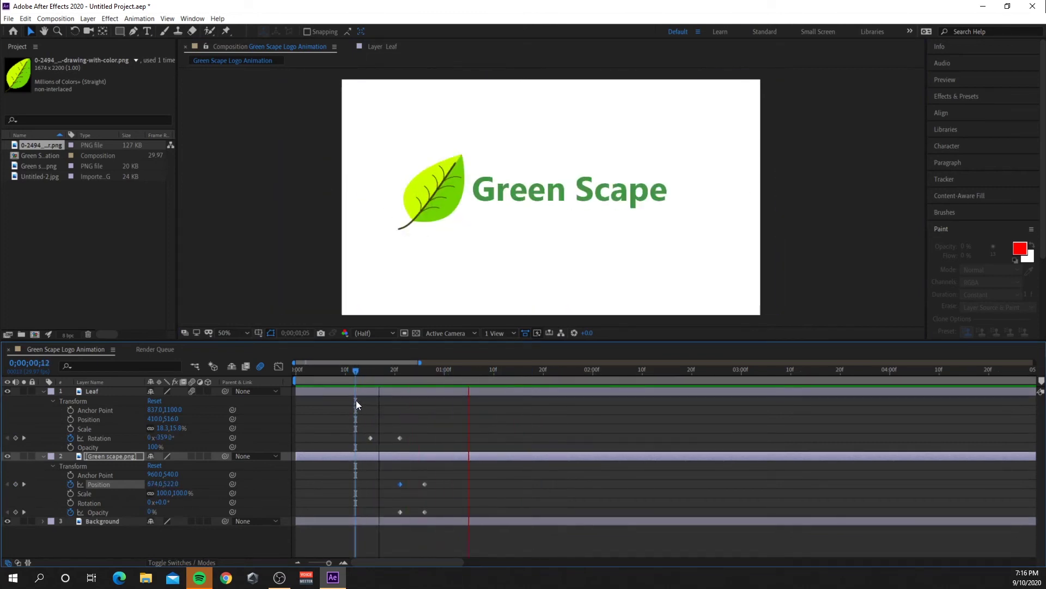
key("space")
left_click_drag(511, 367, 329, 394)
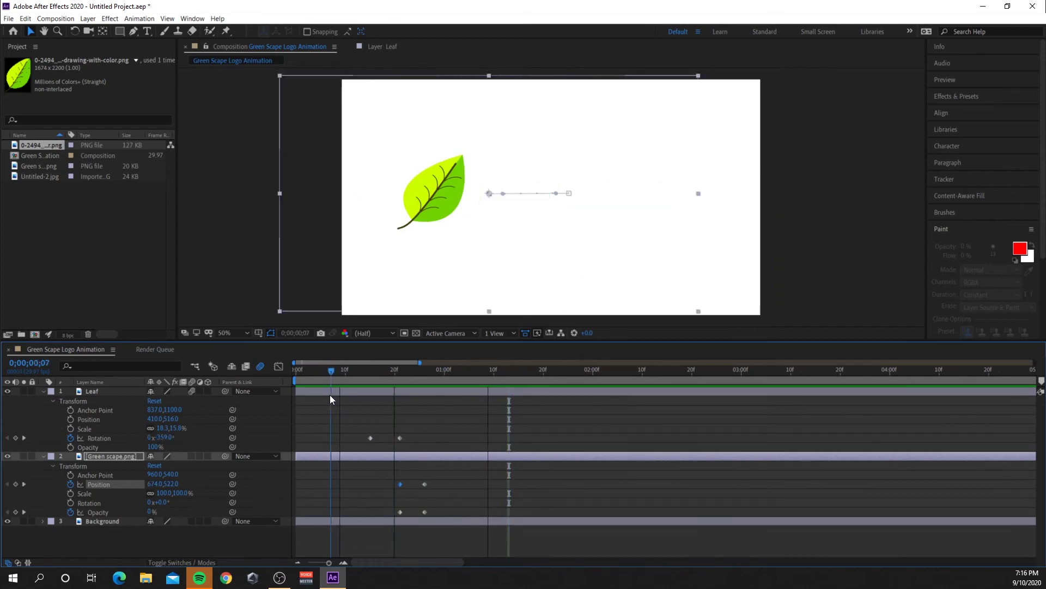
key("space")
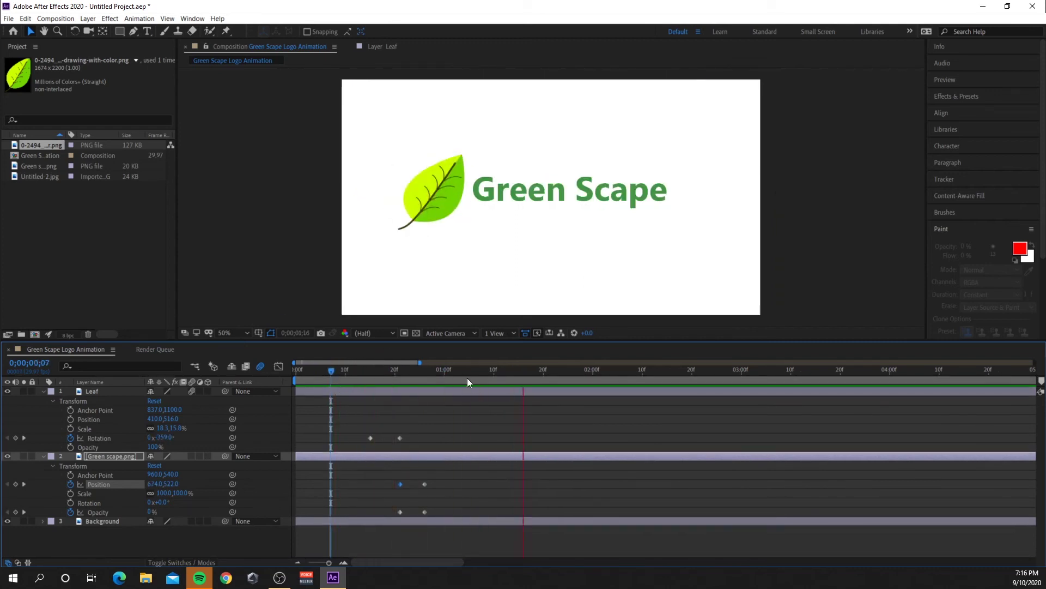
left_click(529, 371)
left_click_drag(505, 372, 337, 382)
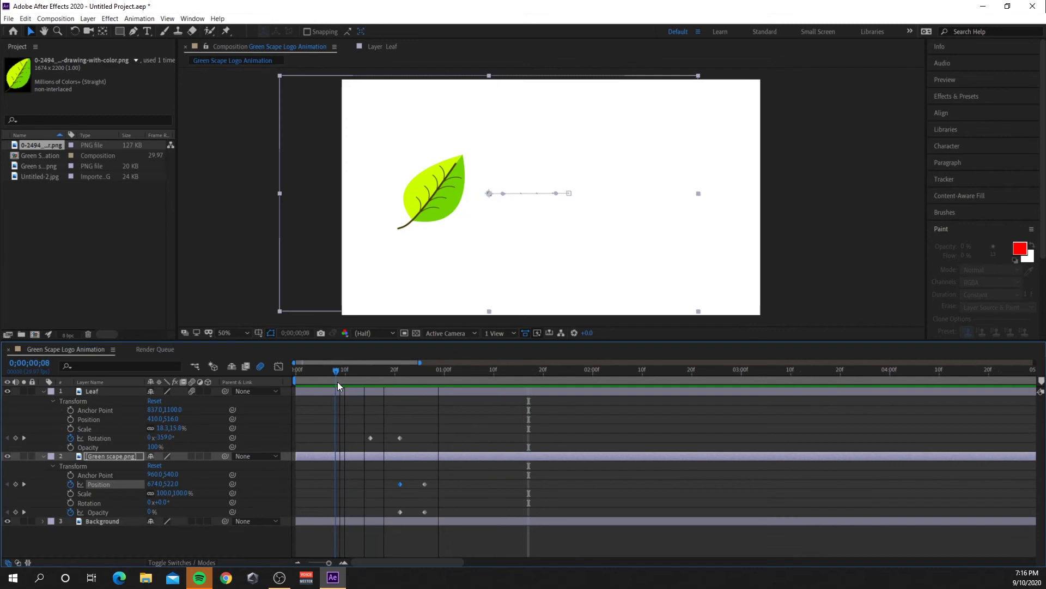
key("space")
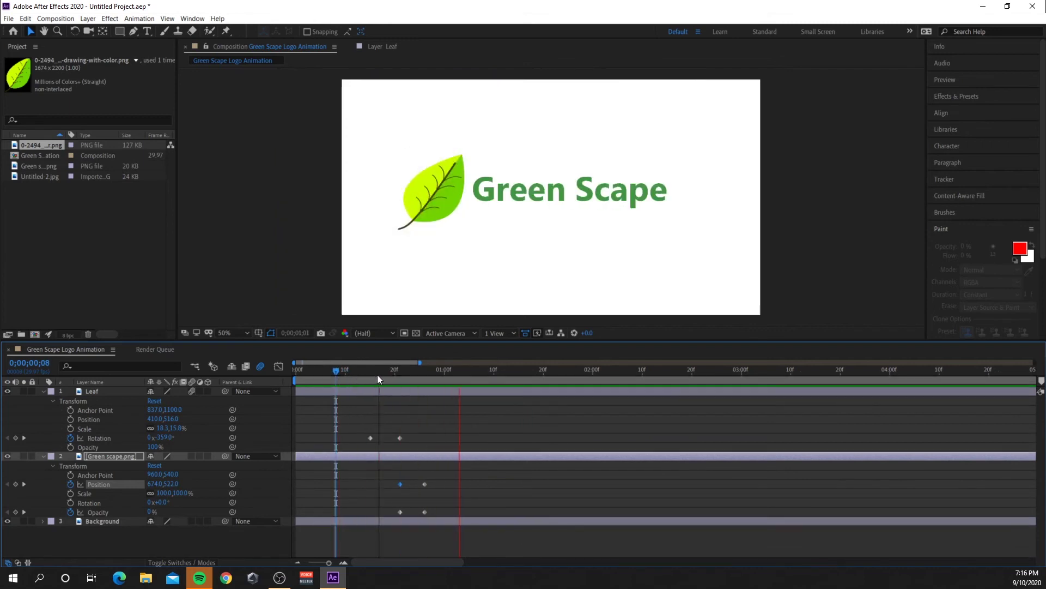
left_click(465, 370)
left_click_drag(427, 379, 398, 389)
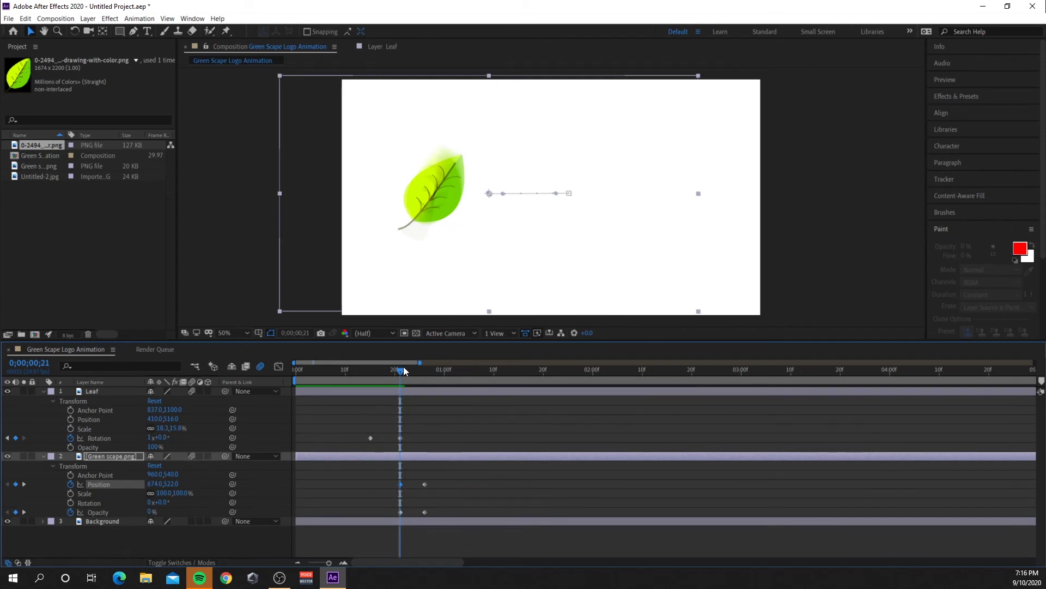
left_click_drag(396, 369, 354, 381)
key("space")
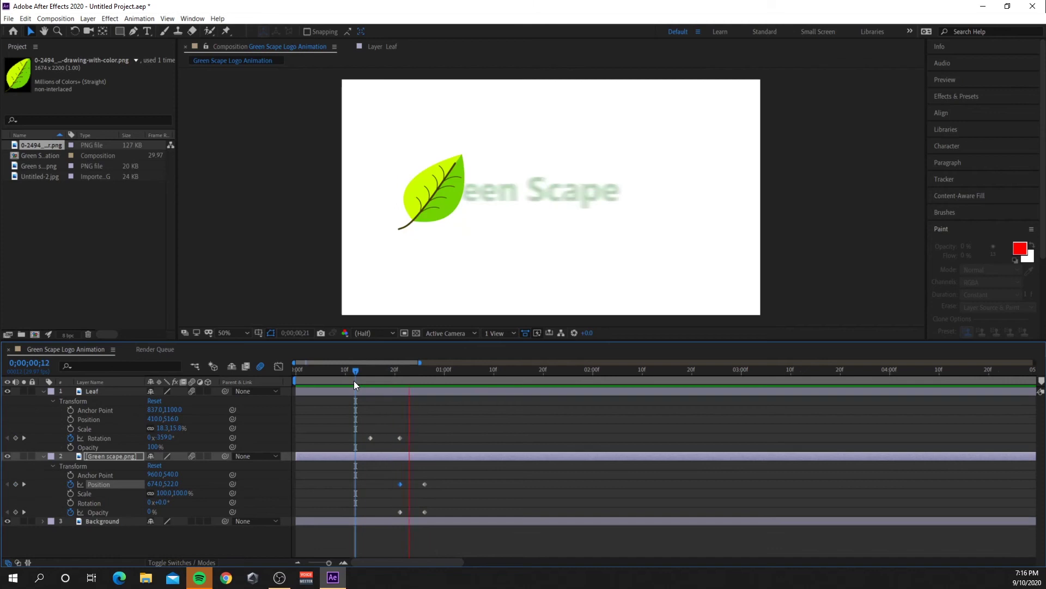
key("space")
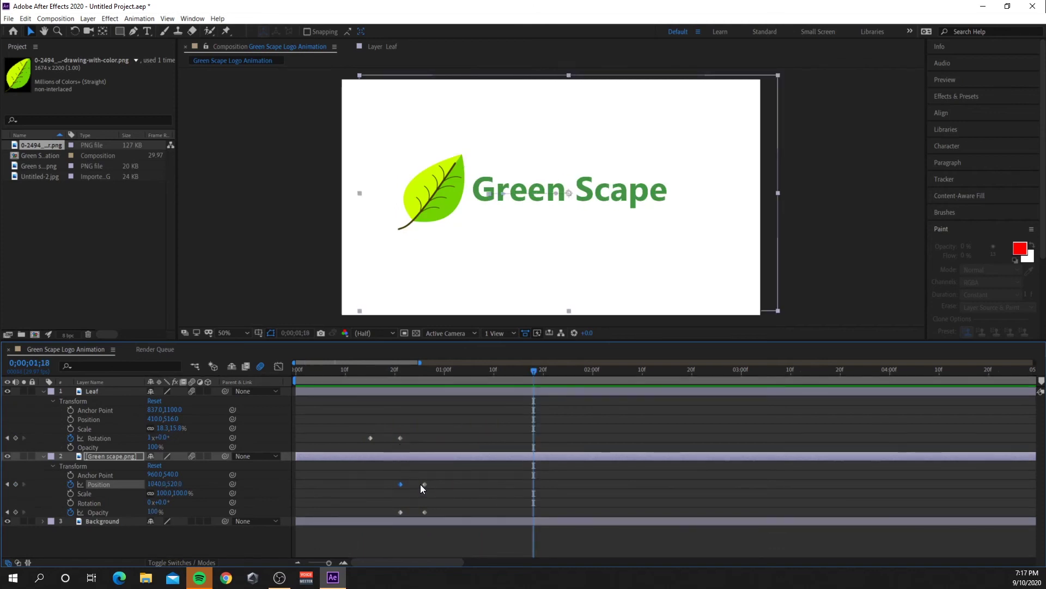
Make the text slide and the leaf spin end slightly later, then preview from the start
mouse_move(424, 484)
left_mouse_down()
mouse_move(439, 484)
mouse_move(439, 511)
mouse_move(415, 484)
left_mouse_up()
left_click_drag(402, 437, 415, 438)
key("Home")
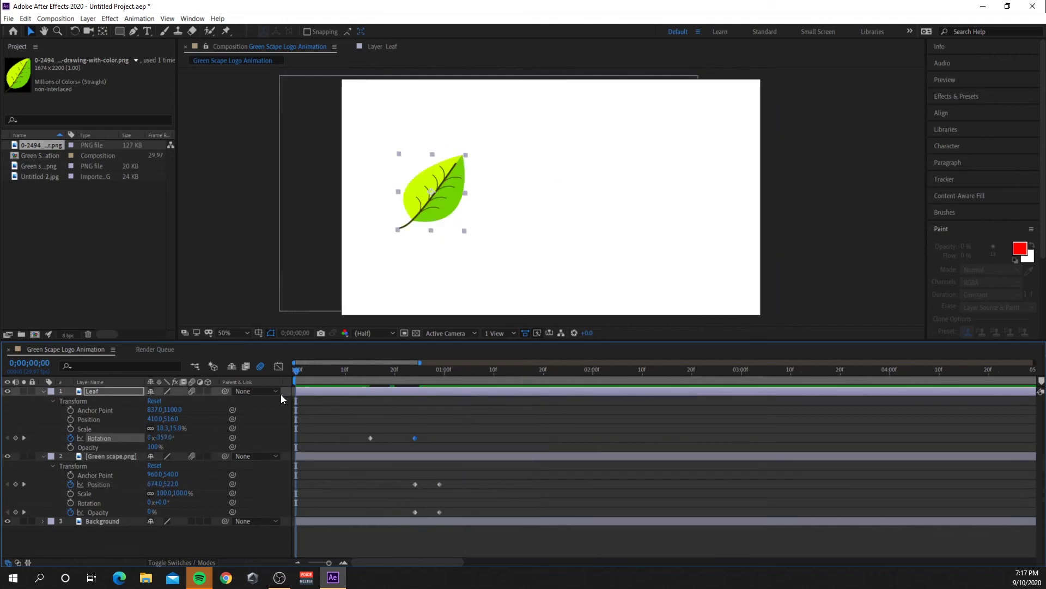
key("space")
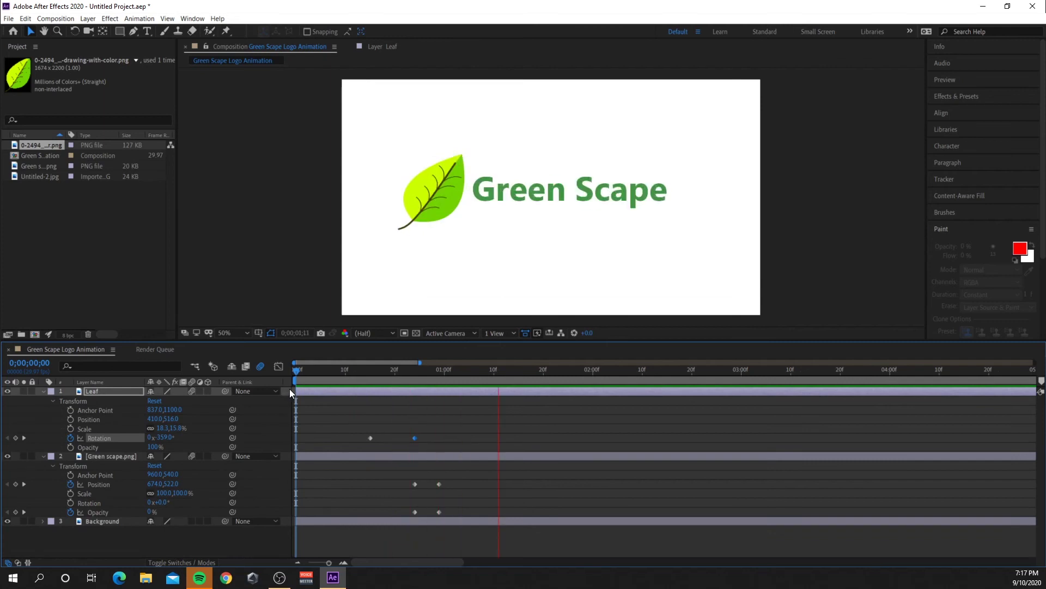
key("space")
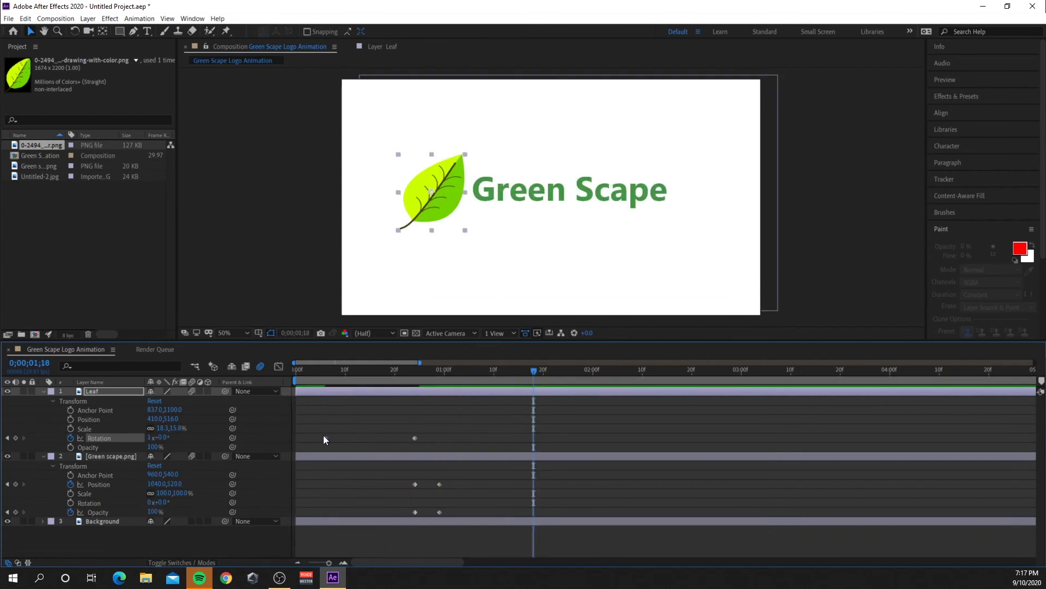
Start the leaf spin at frame 3, move the text's Position and Opacity keyframes earlier, and preview
left_click_drag(297, 437, 315, 439)
left_click_drag(440, 511, 426, 489)
left_click(430, 513)
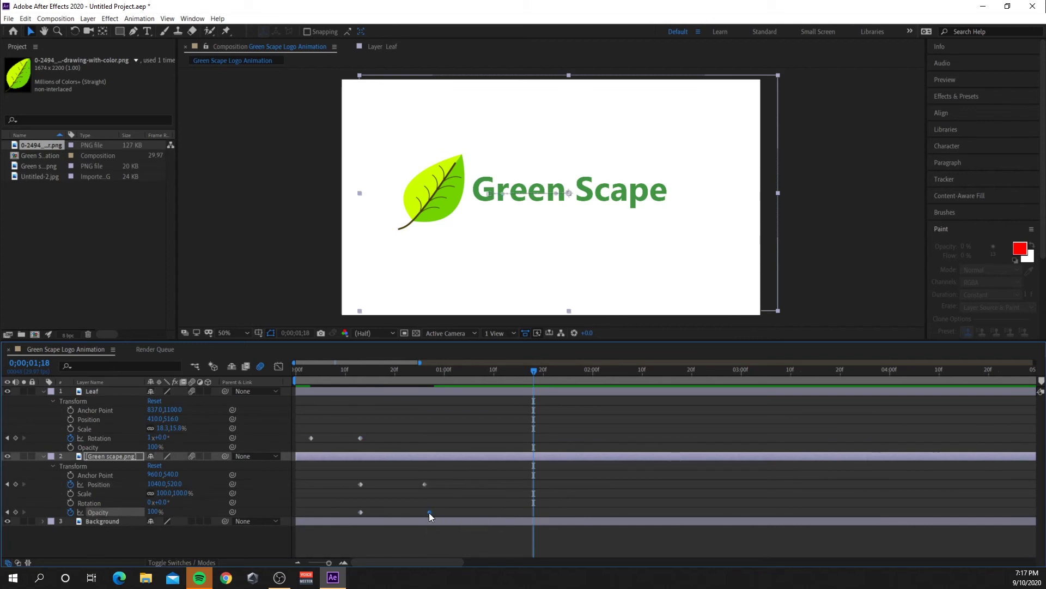
left_click_drag(533, 369, 238, 368)
key("space")
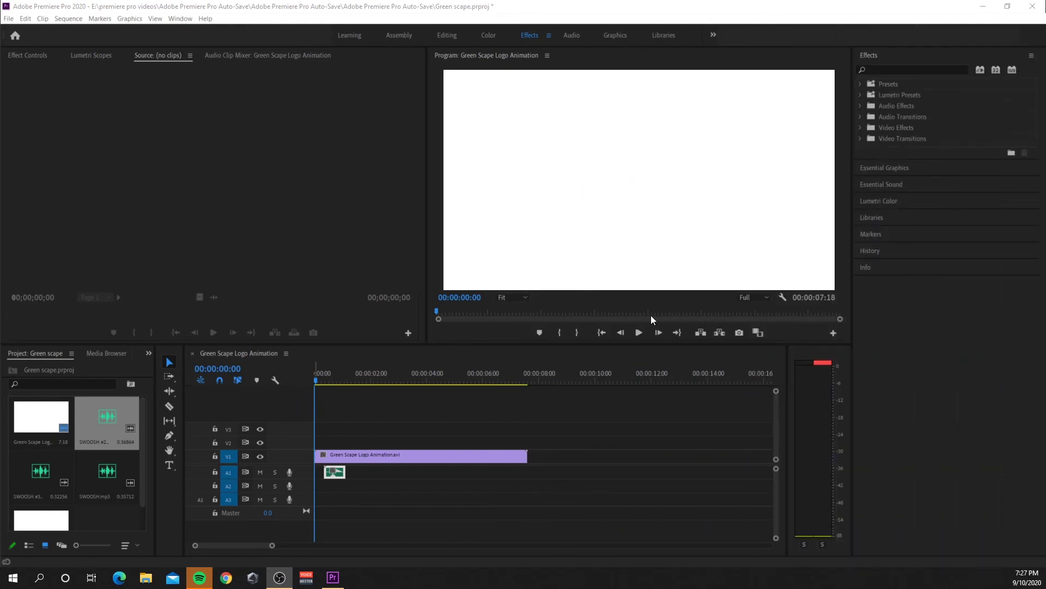
Play the logo sequence in Premiere Pro to review its length
left_click(640, 329)
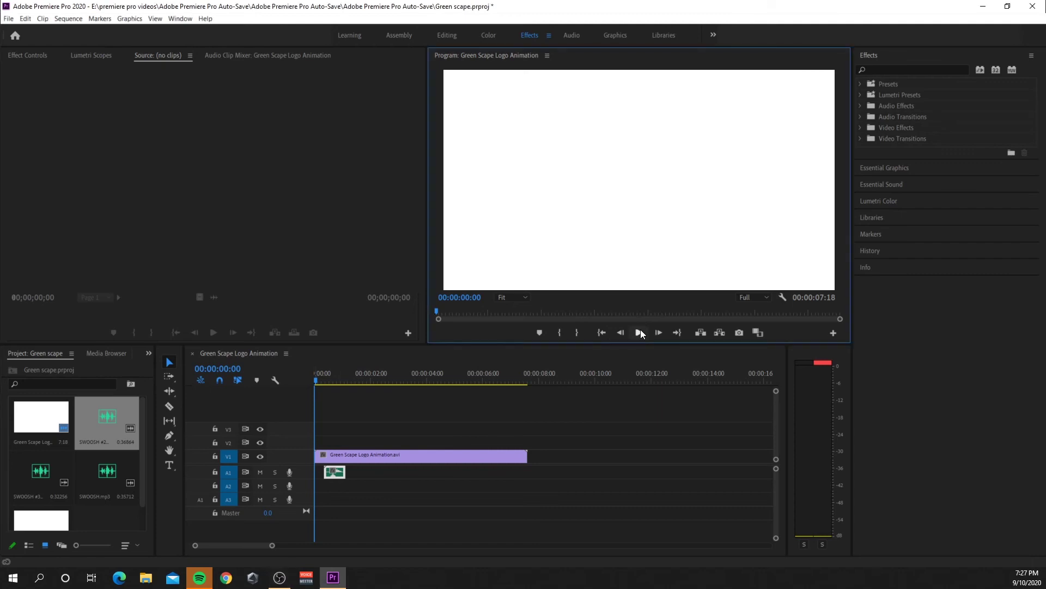
left_click(640, 330)
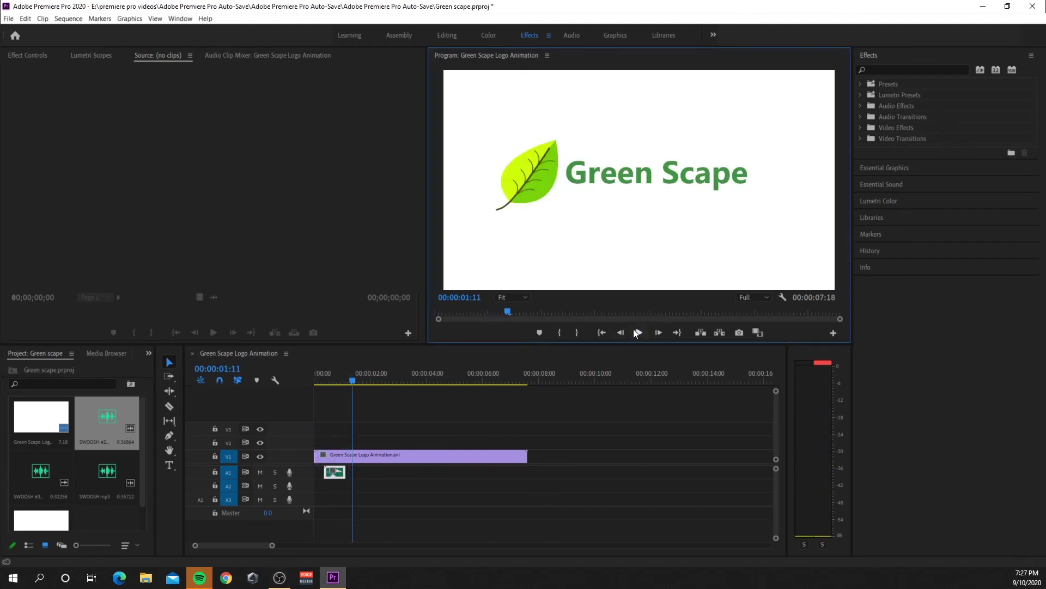
left_click_drag(356, 375, 129, 365)
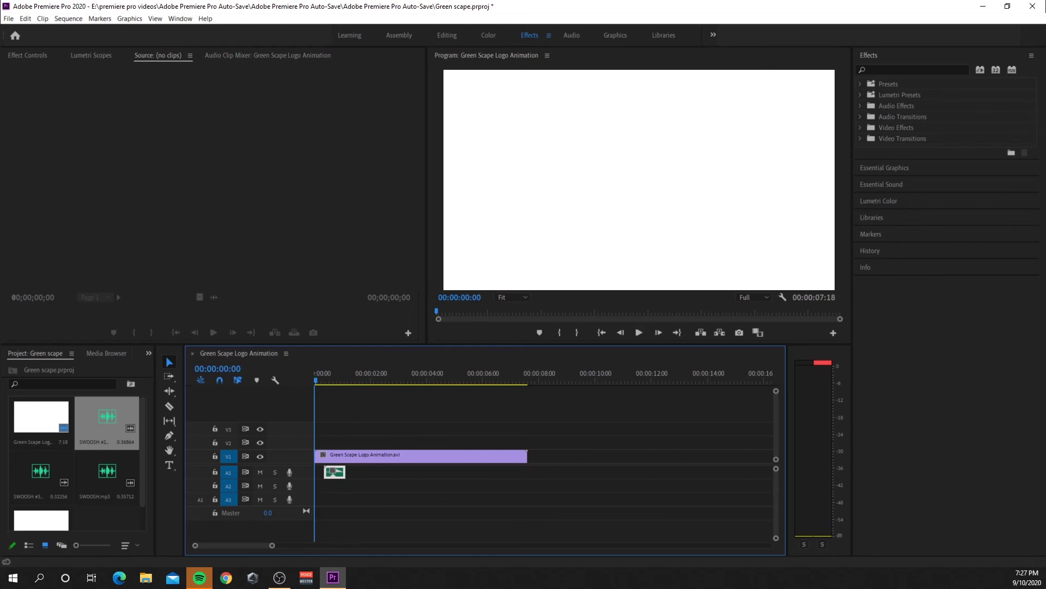
key("alt+Tab")
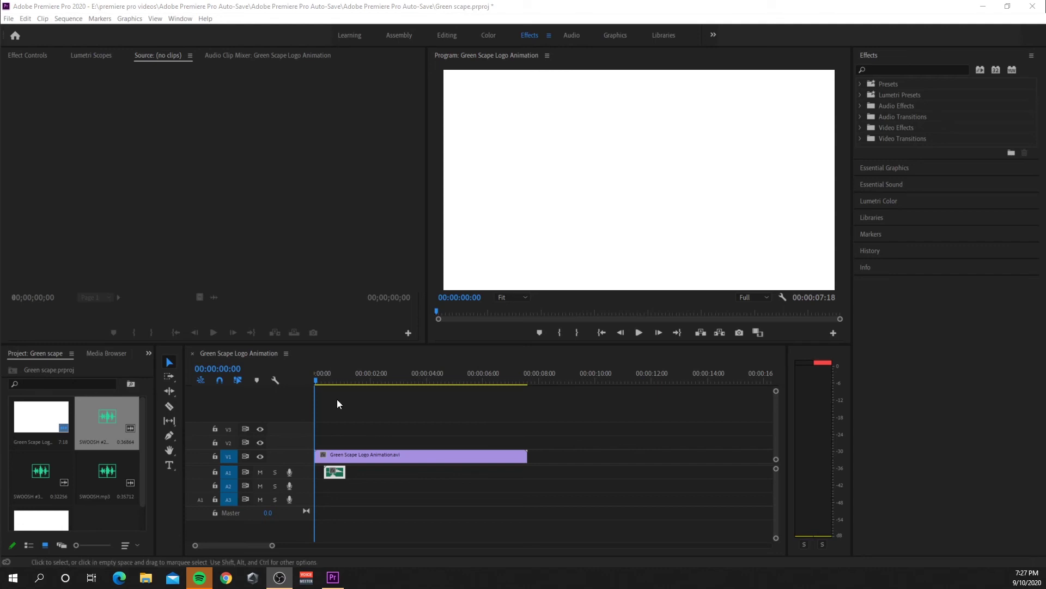
left_click(646, 338)
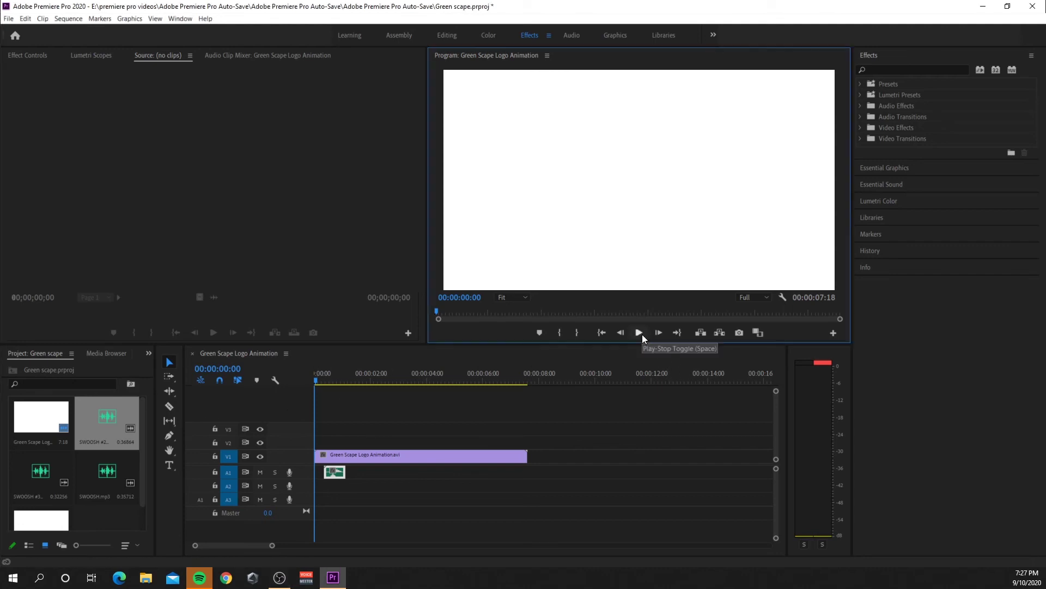
left_click(639, 332)
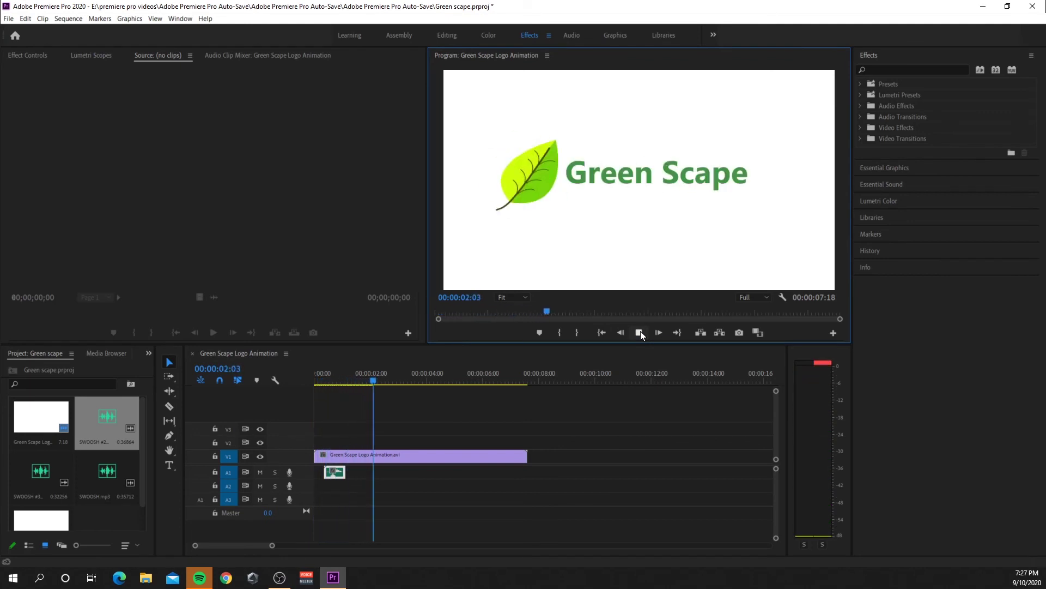
left_click(640, 332)
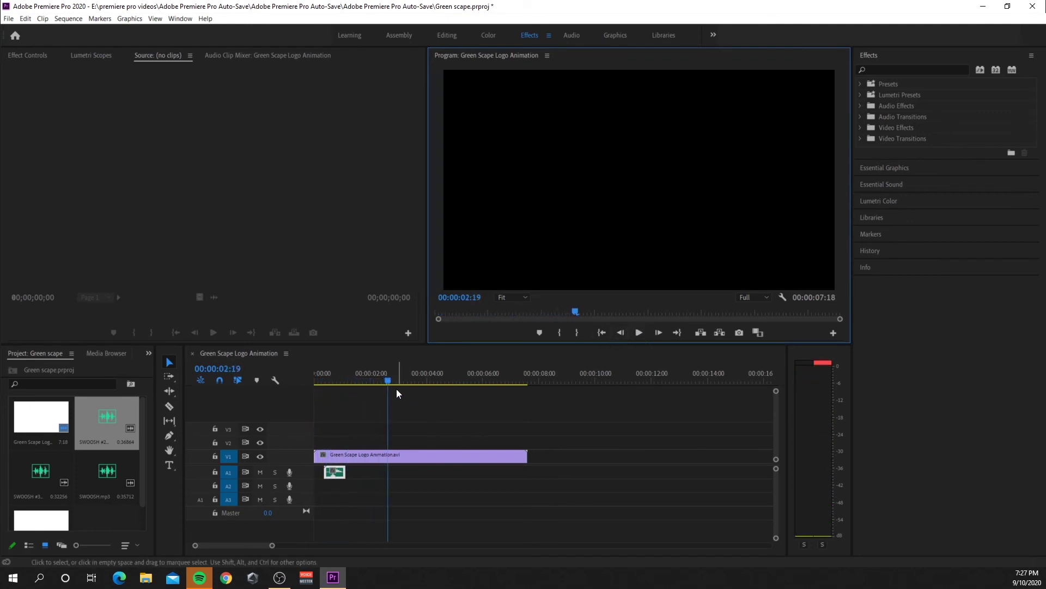
Trim the V1 logo clip to end at about two seconds and play it back
left_click(382, 379)
left_click_drag(375, 383, 374, 383)
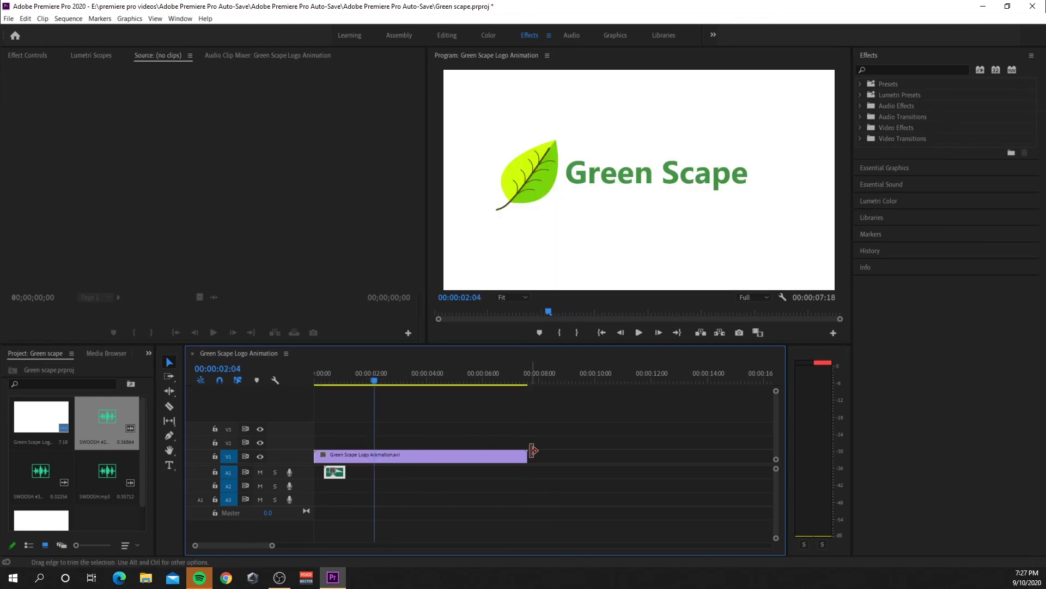
left_click_drag(512, 452, 373, 454)
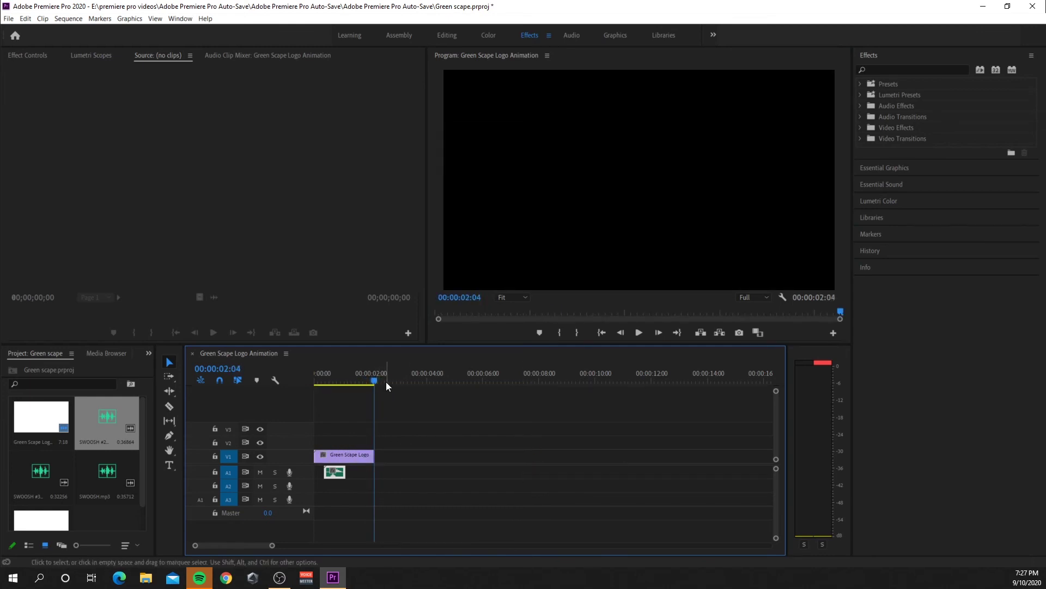
left_click(641, 334)
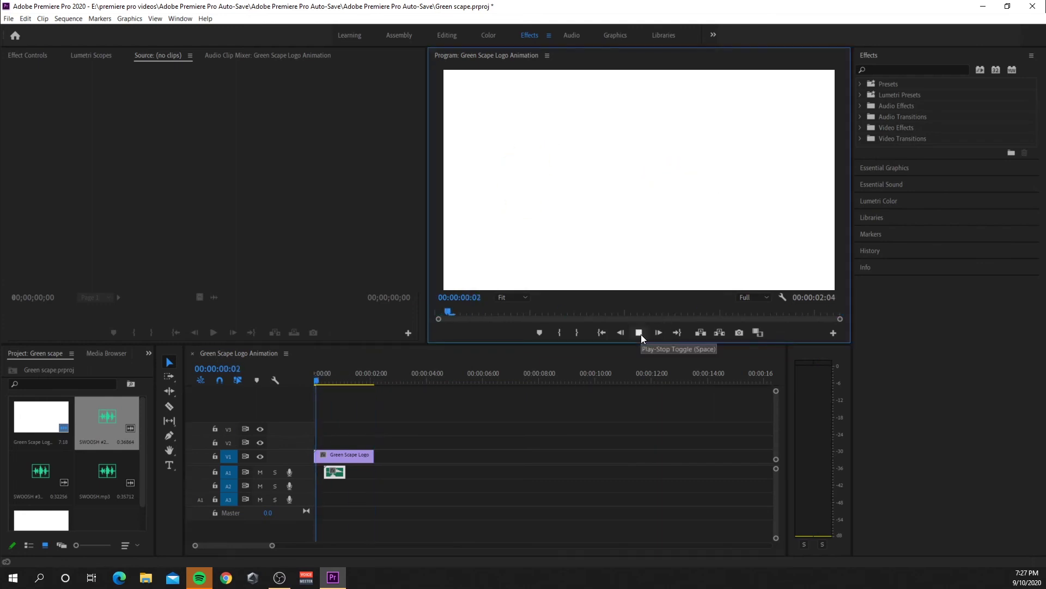
left_click(641, 335)
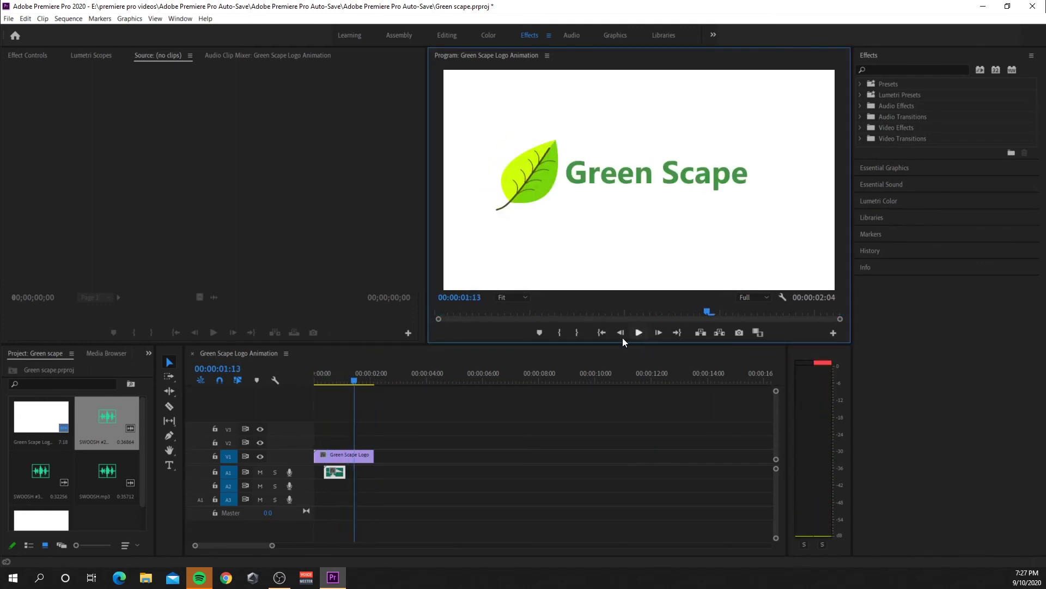
Move the swoosh sound on A1 to the start of the sequence and preview it
left_click(350, 381)
left_click_drag(344, 472, 327, 473)
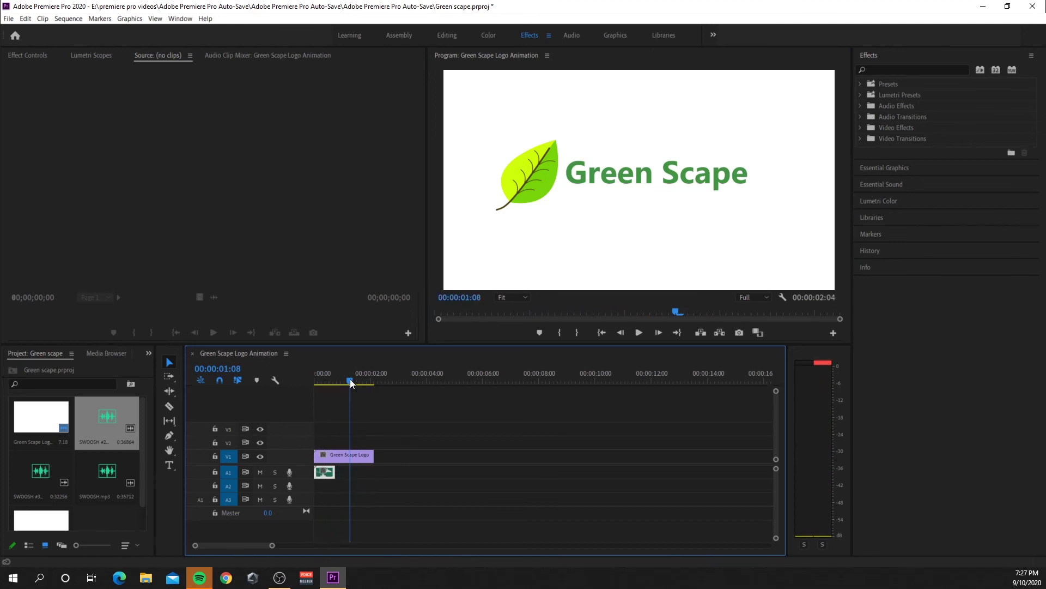
key("Home")
left_click(639, 333)
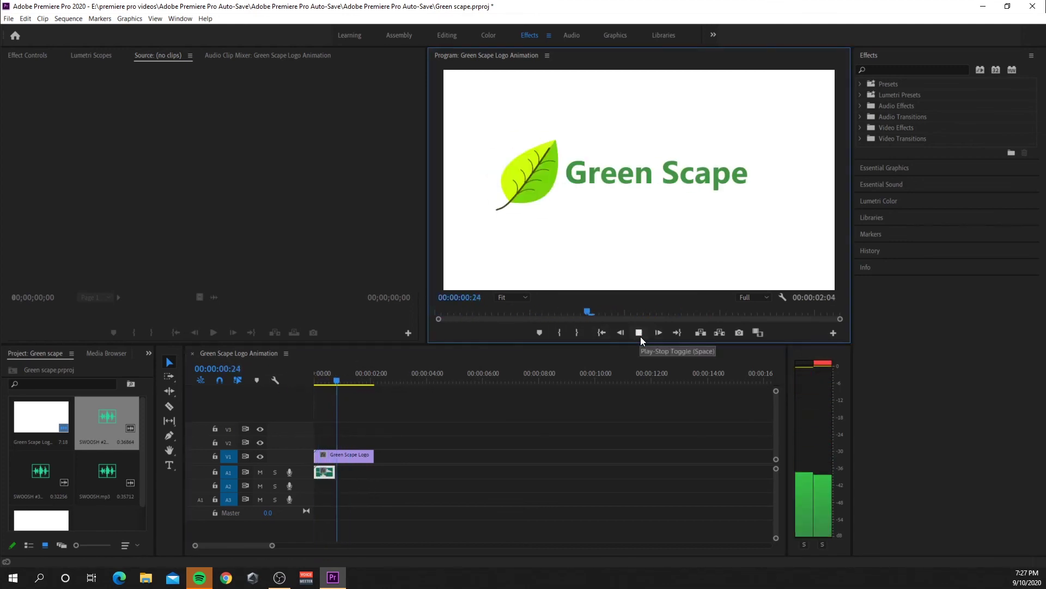
left_click(640, 336)
Clear the old A1 audio clip and place SWOOSH #3 on Audio 2 under the logo
right_click(322, 472)
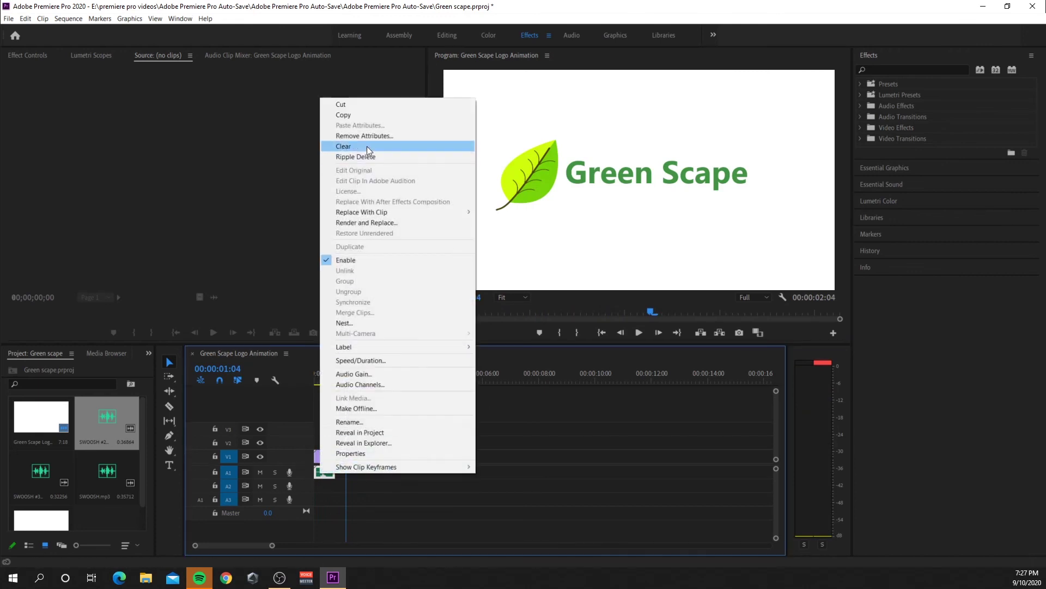
left_click(367, 146)
key("equal")
key("equal")
key("equal")
key("equal")
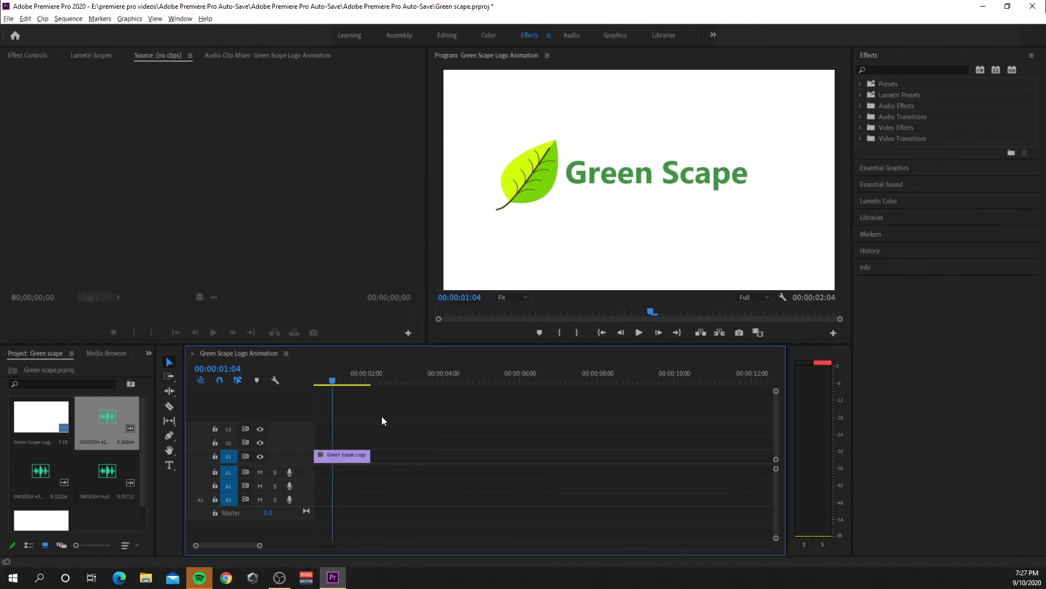
key("equal")
key("equal")
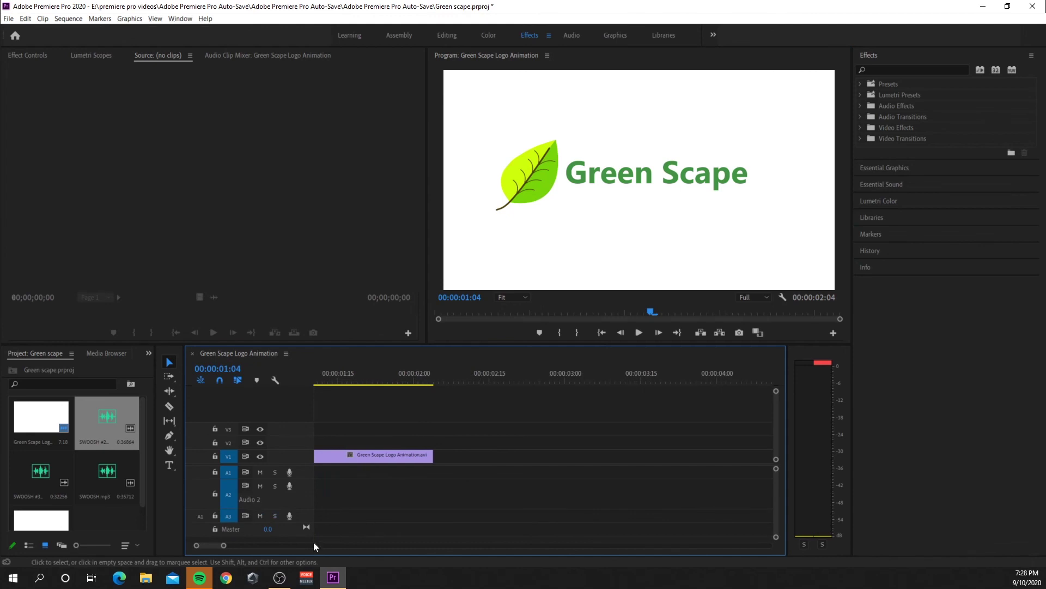
left_click_drag(211, 548, 191, 547)
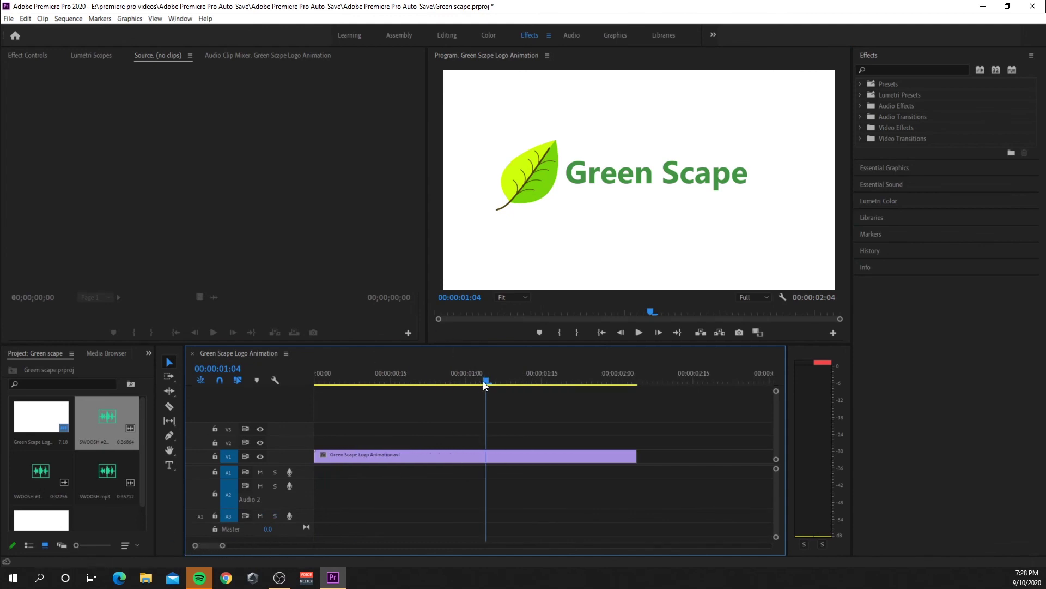
left_click_drag(483, 381, 378, 390)
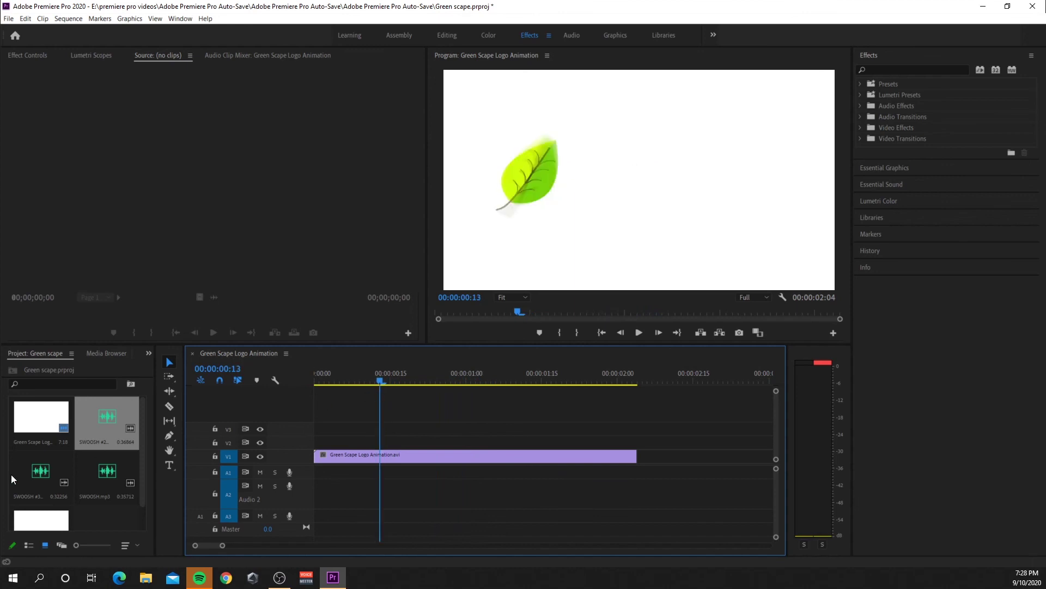
left_click_drag(26, 477, 335, 485)
Replay the sequence from the start several times to hear the swoosh with the logo
left_click_drag(373, 381, 309, 383)
left_click(642, 330)
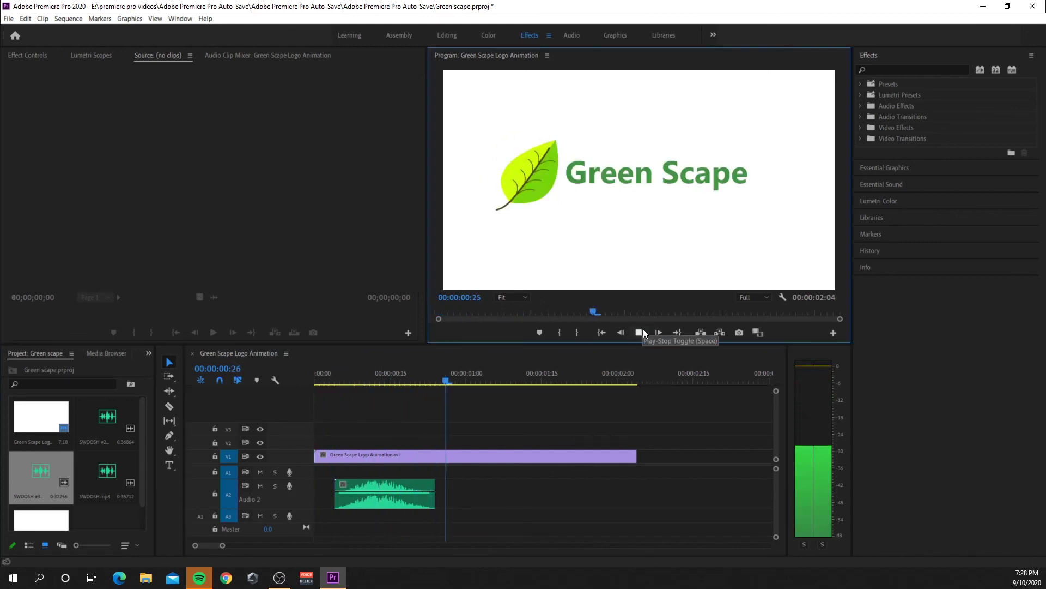
left_click(643, 330)
left_click(495, 377)
key("Home")
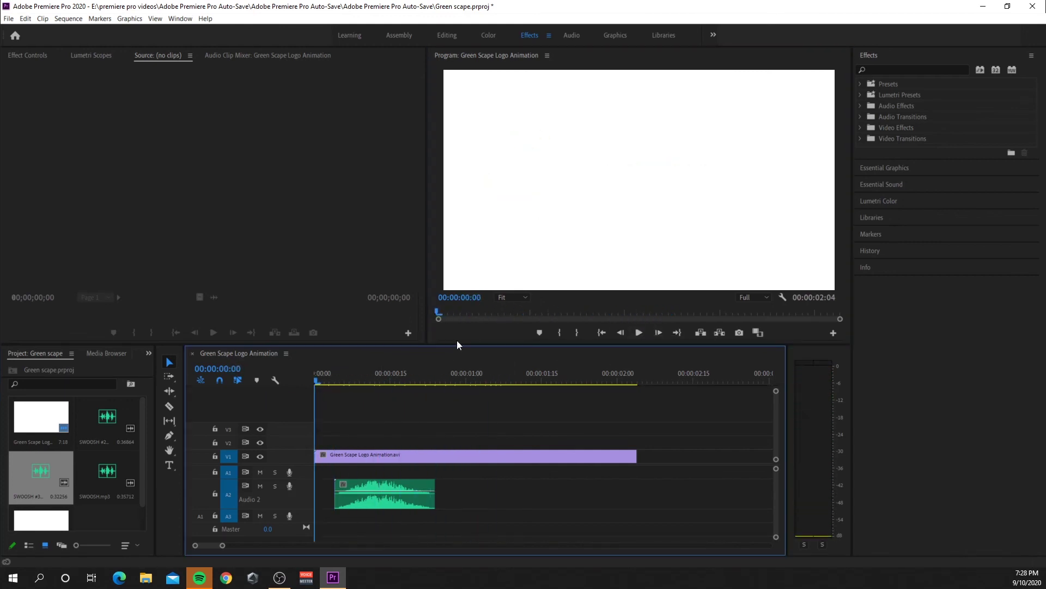
left_click(643, 333)
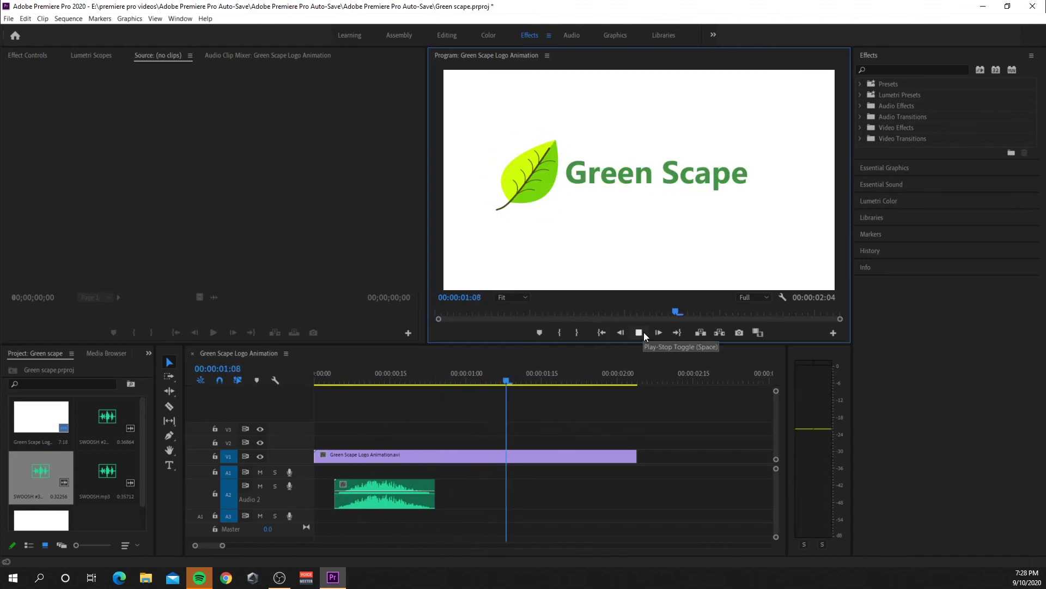
left_click(643, 333)
left_click(228, 400)
key("Home")
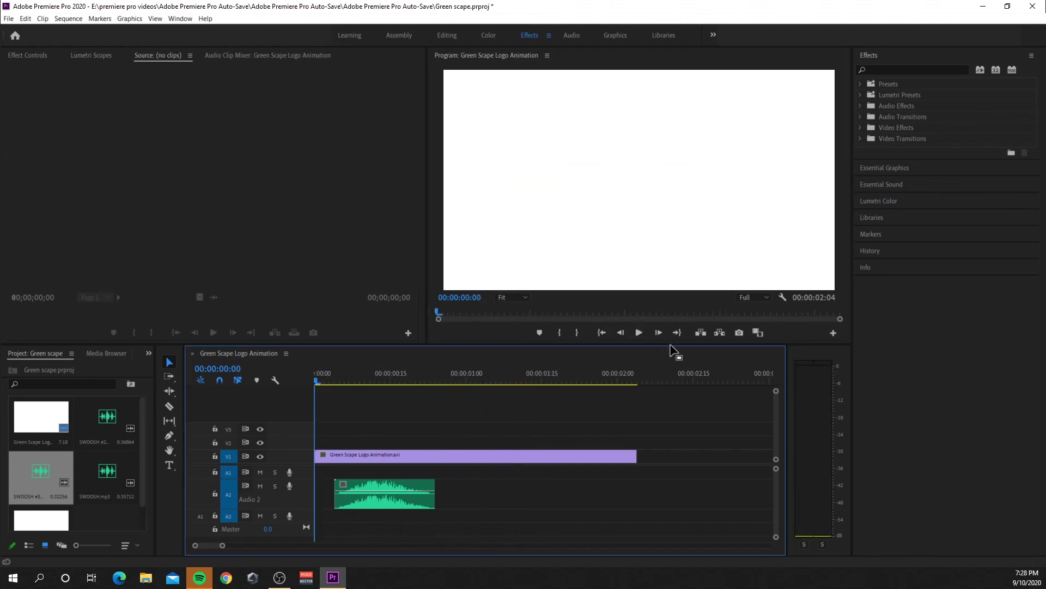
left_click(638, 333)
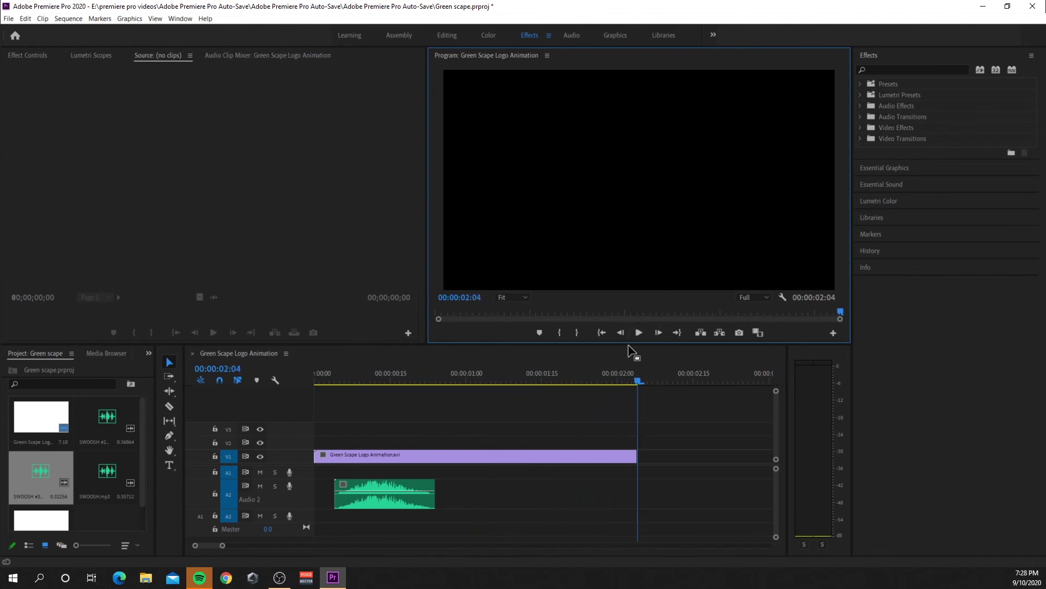
left_click(638, 333)
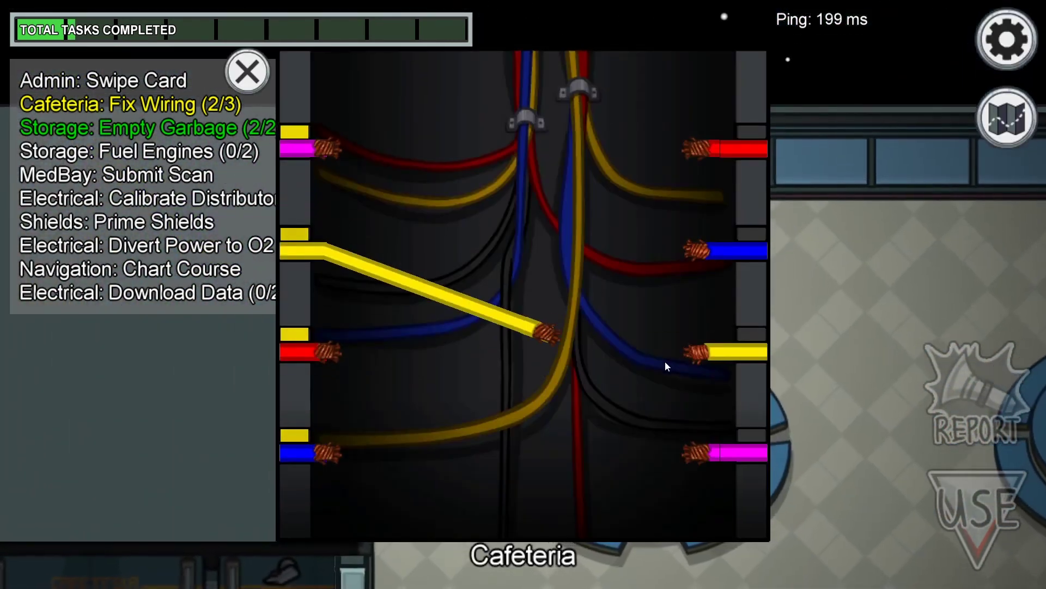
Connect the yellow, blue, red and magenta wires to finish Cafeteria Fix Wiring
left_click_drag(665, 361, 695, 352)
left_click_drag(327, 452, 692, 251)
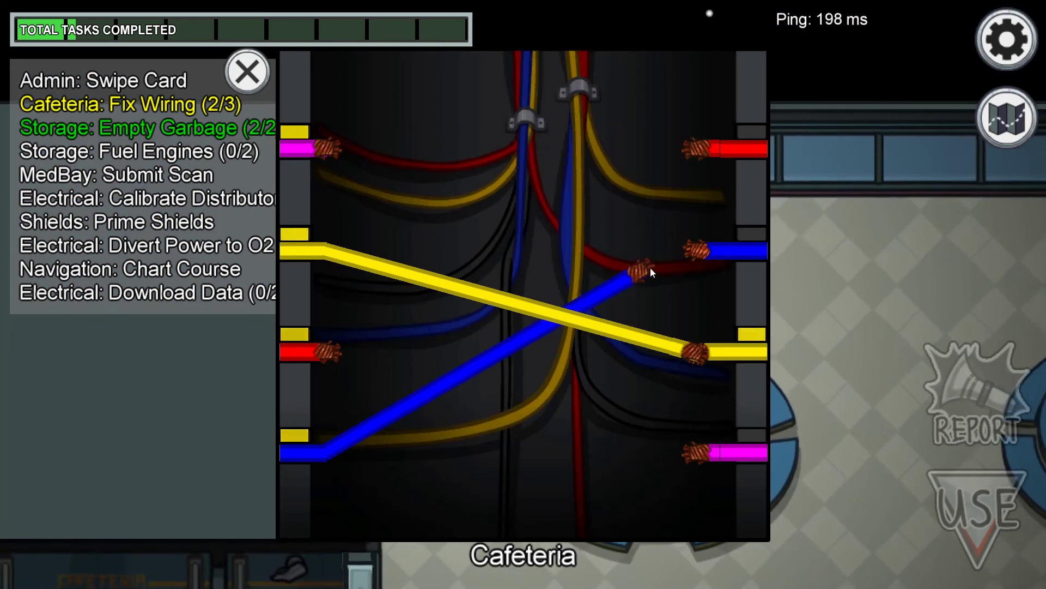
left_click_drag(327, 351, 697, 148)
left_click_drag(327, 148, 654, 402)
left_click_drag(327, 149, 715, 451)
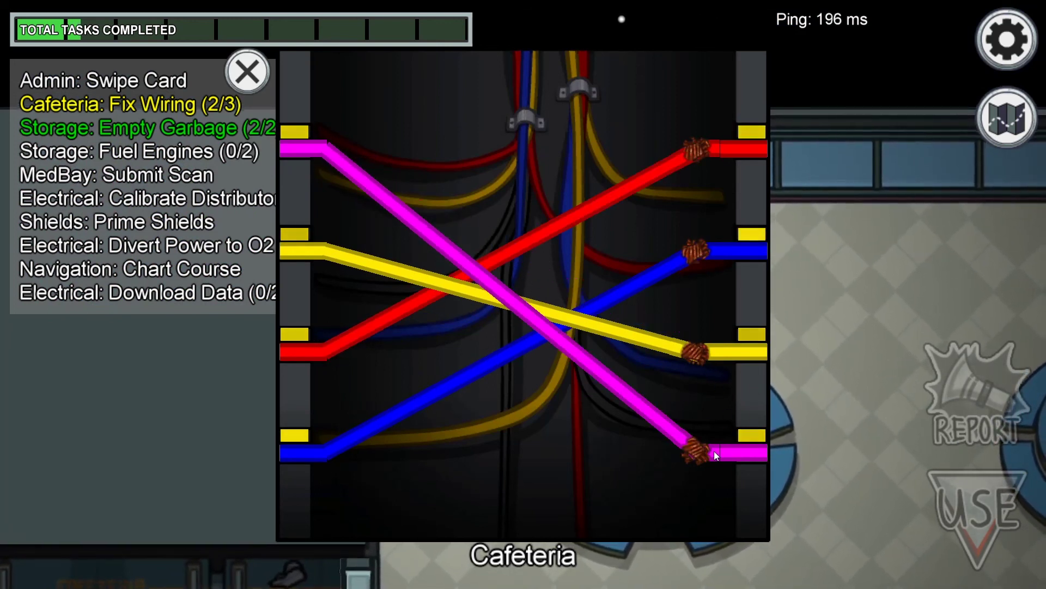
Walk to MedBay and stand on the scanner to complete the scan
key("s")
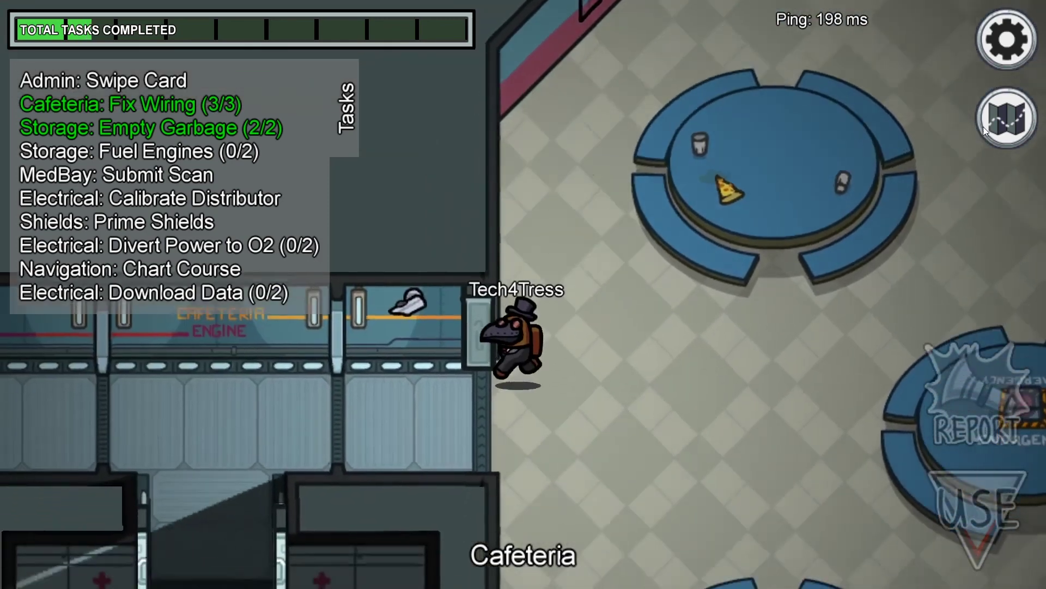
left_click(1003, 124)
left_click(1006, 127)
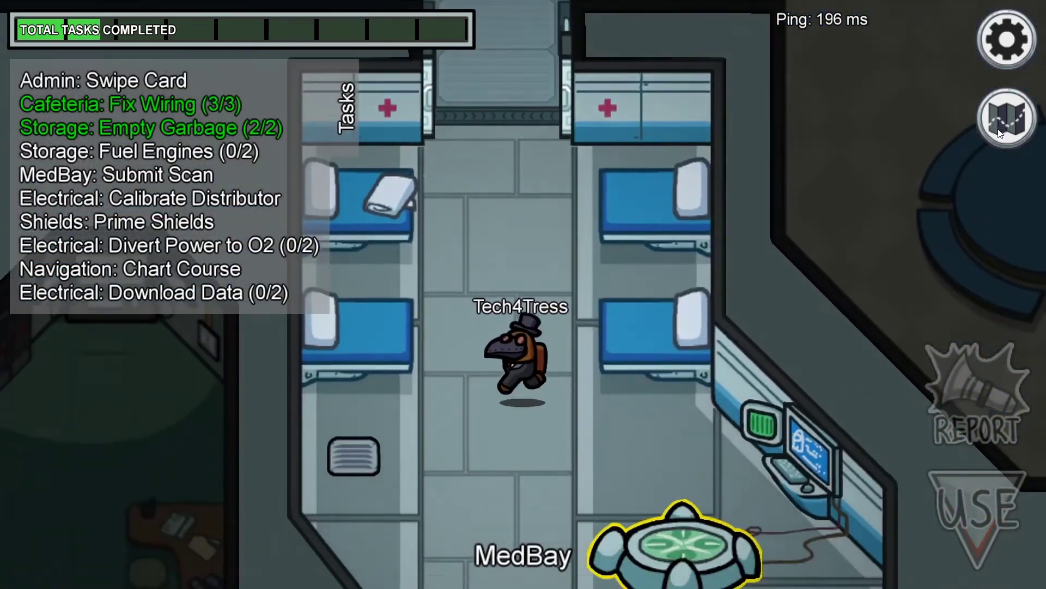
key("d")
key("e")
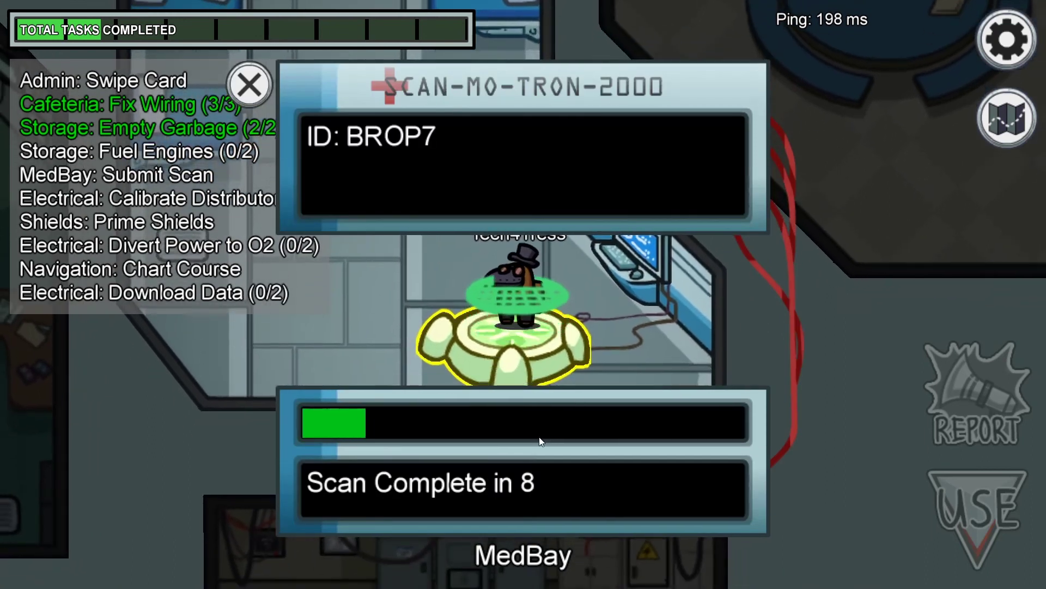
key("a")
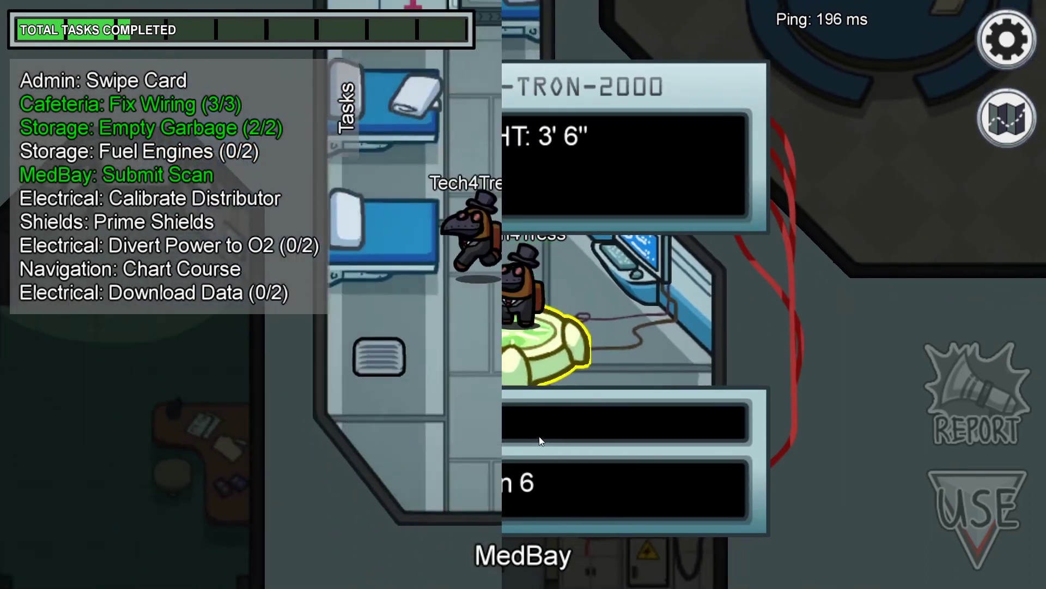
Walk from MedBay through Cafeteria down to Admin, checking the ship map
left_click(1006, 118)
left_click(994, 116)
key("d")
left_click(994, 116)
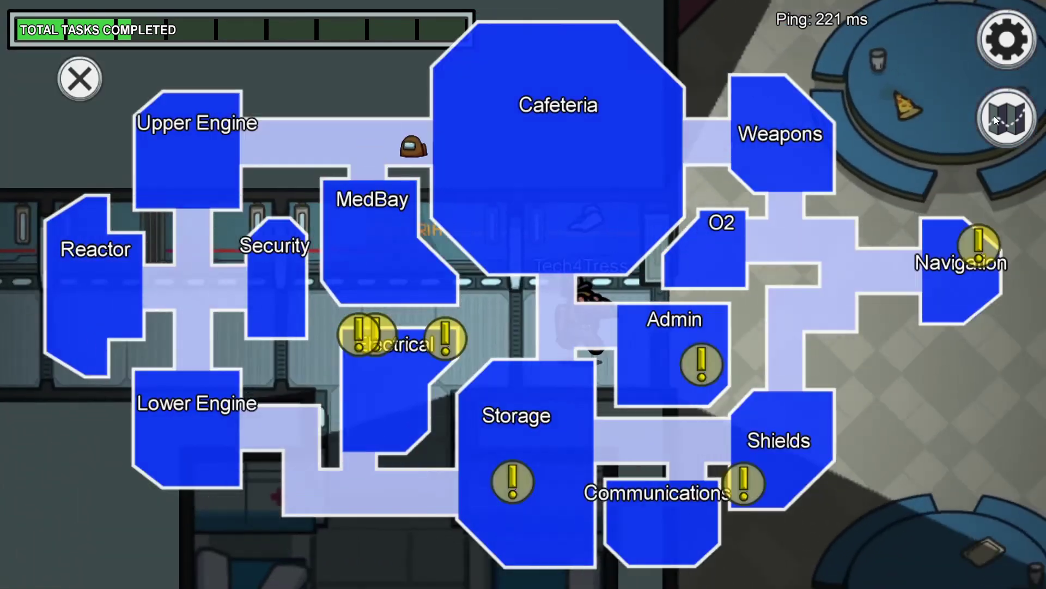
key("s")
key("s")
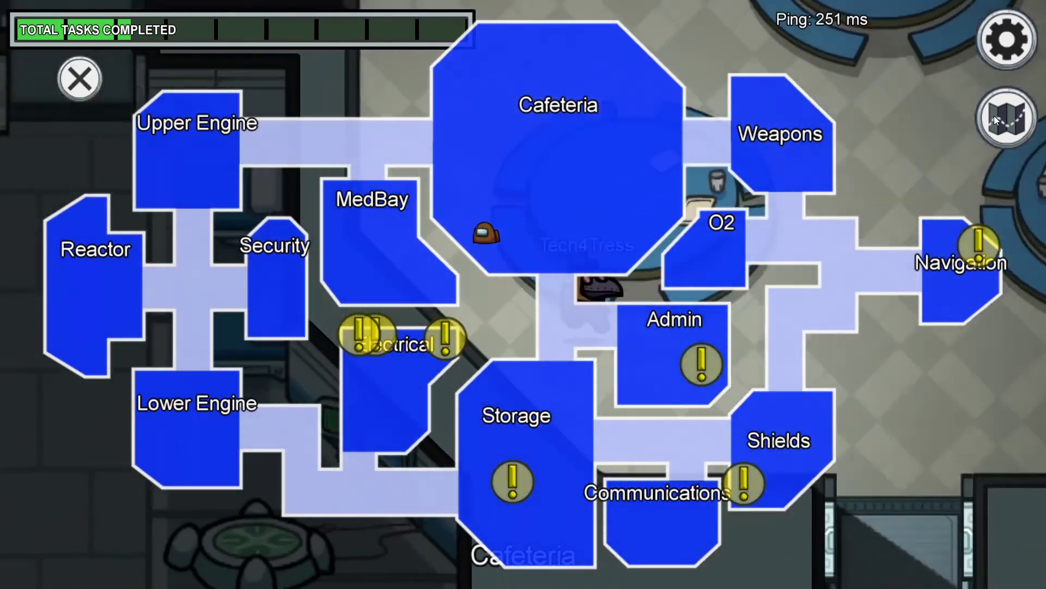
key("s")
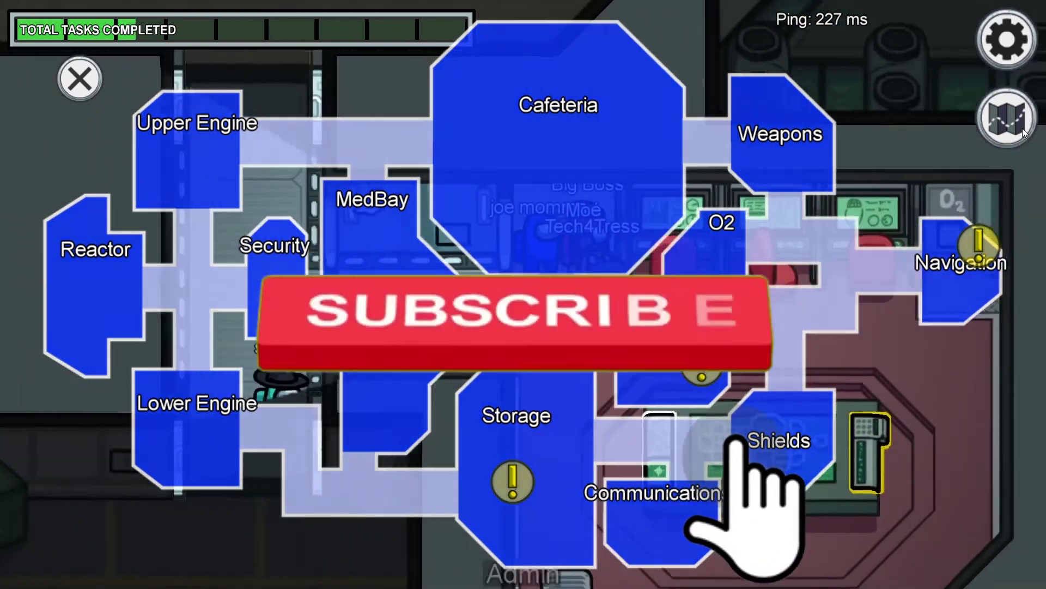
left_click(1014, 125)
key("s")
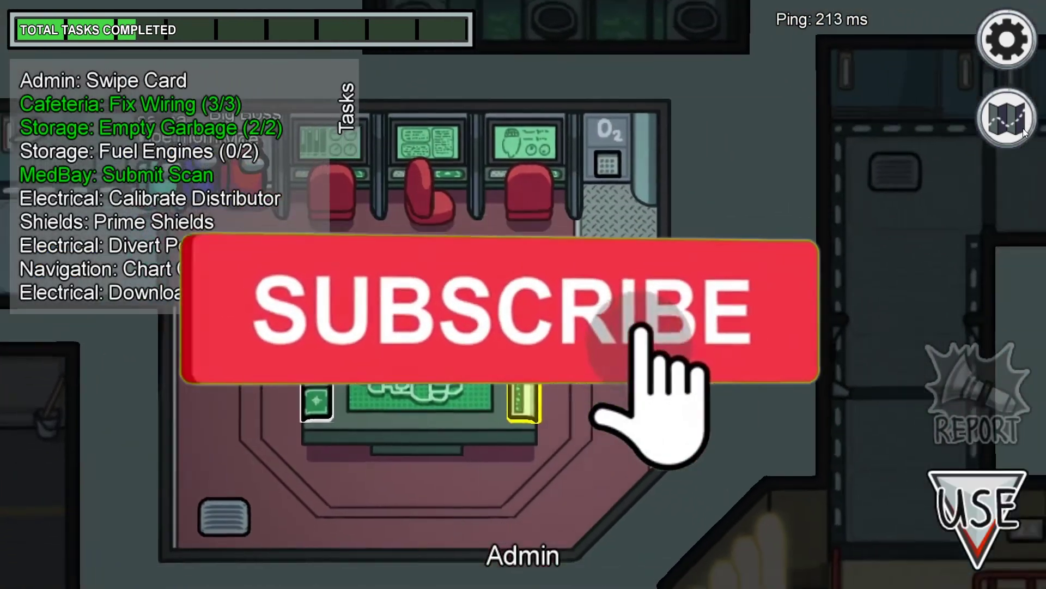
Start the Swipe Card task in Admin and swipe the card through the reader three times
key("e")
left_click(413, 445)
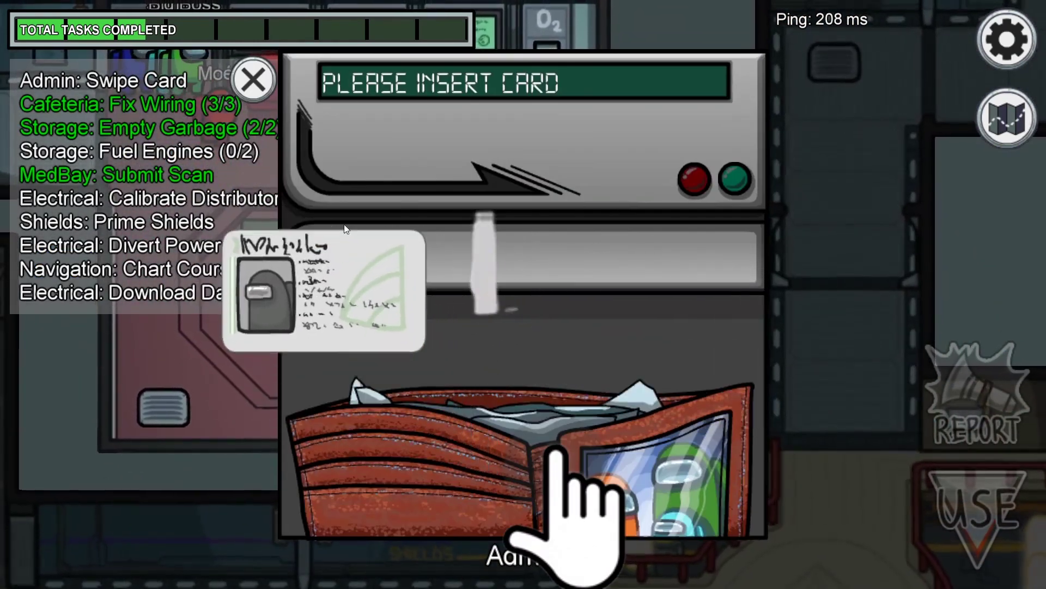
left_click_drag(248, 223, 775, 253)
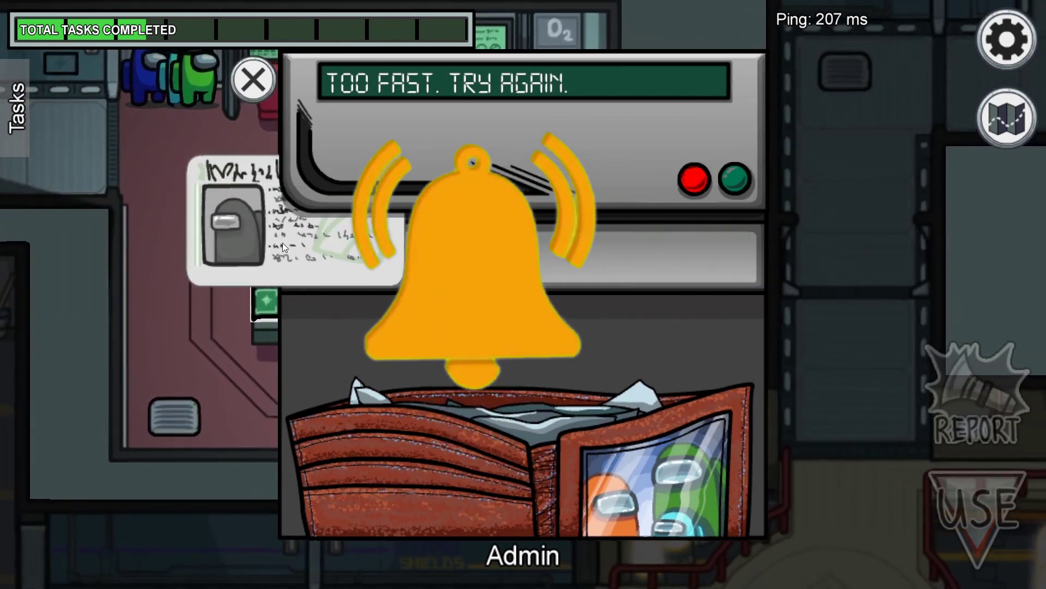
left_click_drag(282, 243, 869, 266)
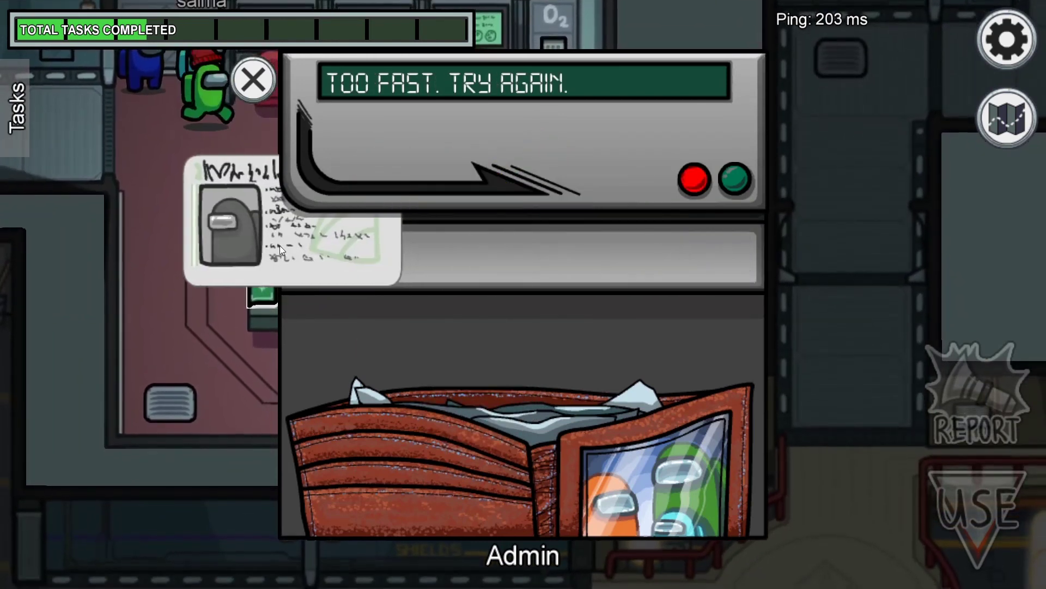
left_click_drag(279, 246, 850, 256)
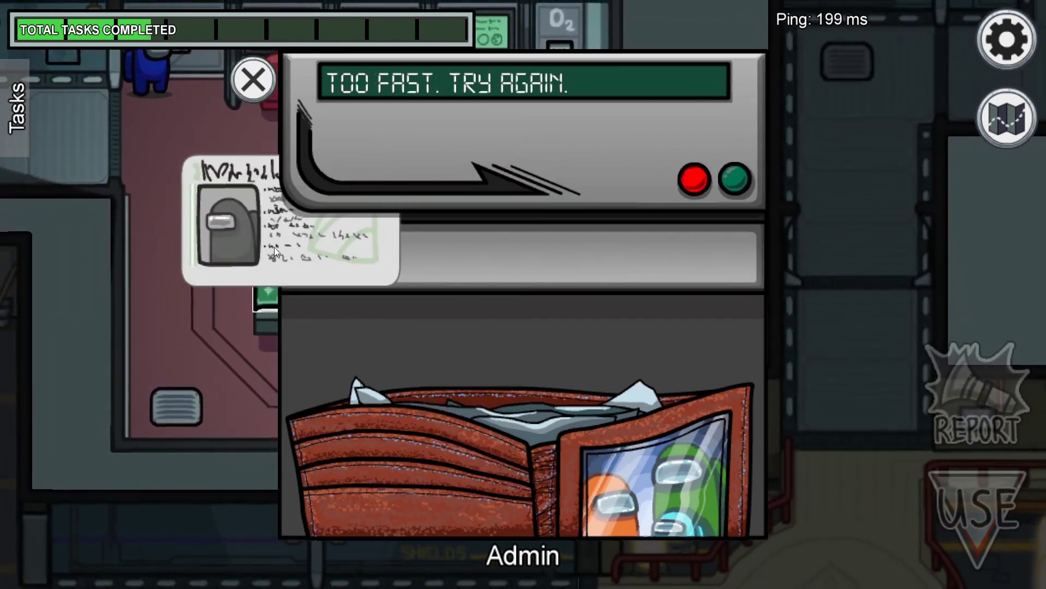